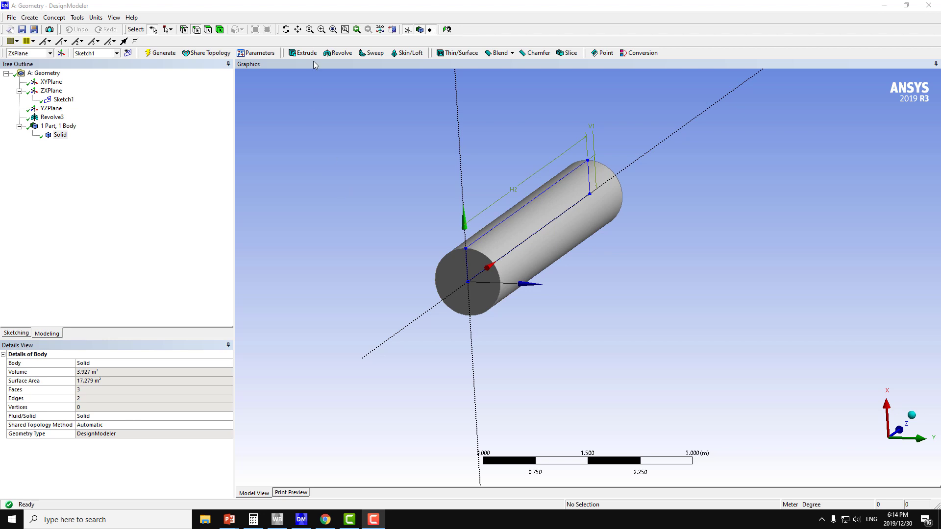
- Clear the existing cylinder model with File > Start Over and confirm
{"action": "middle_click_drag", "start_coordinate": [433, 219], "coordinate": [298, 208]}
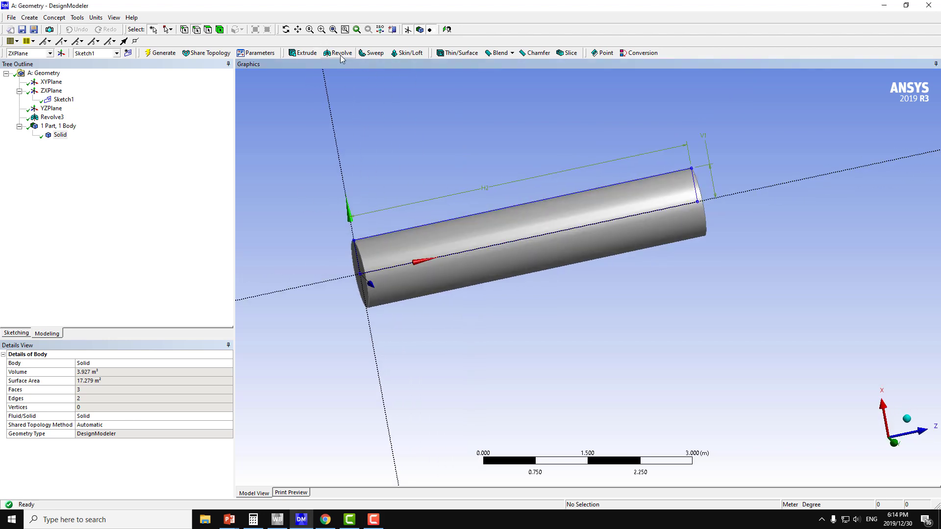
{"action": "middle_click_drag", "start_coordinate": [342, 154], "coordinate": [424, 140]}
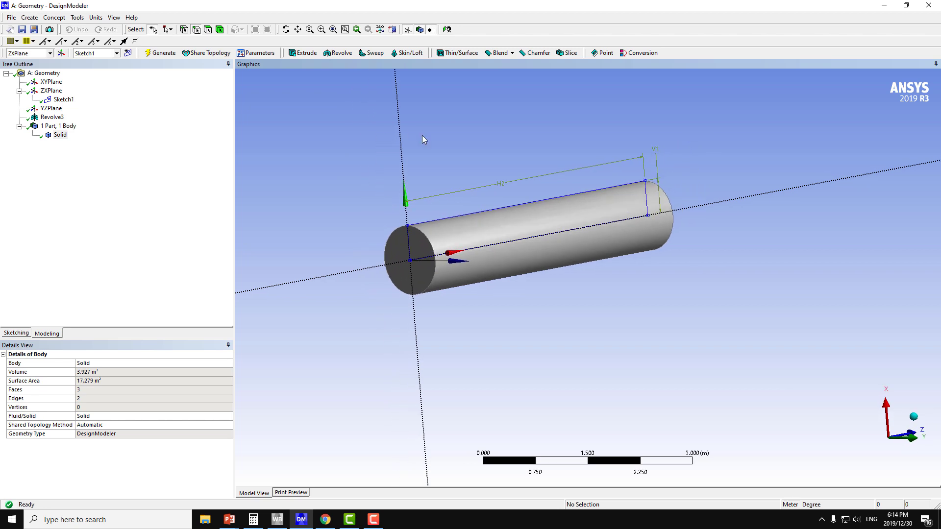
{"action": "left_click", "coordinate": [10, 18]}
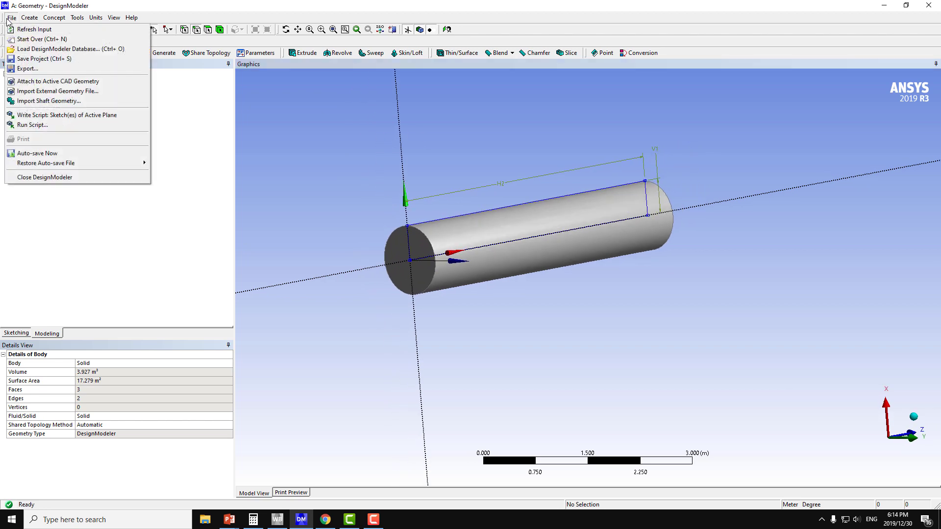
{"action": "left_click", "coordinate": [30, 39]}
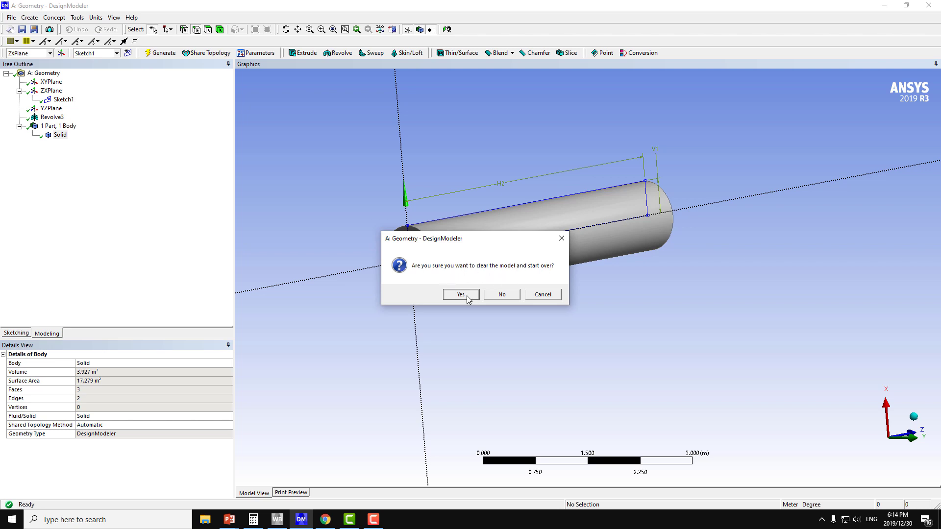
{"action": "left_click", "coordinate": [462, 296]}
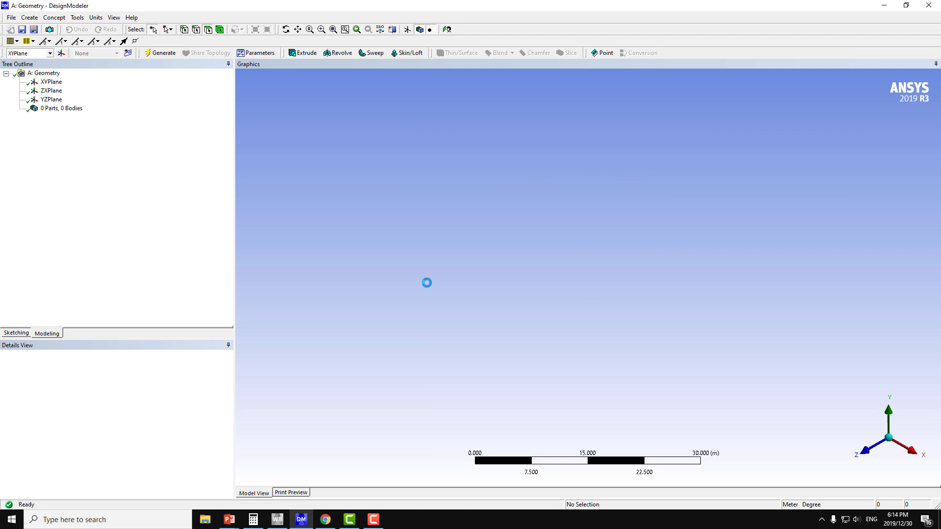
- Show the plane axes, make ZXPlane the active plane and view it face-on
{"action": "left_click", "coordinate": [407, 29]}
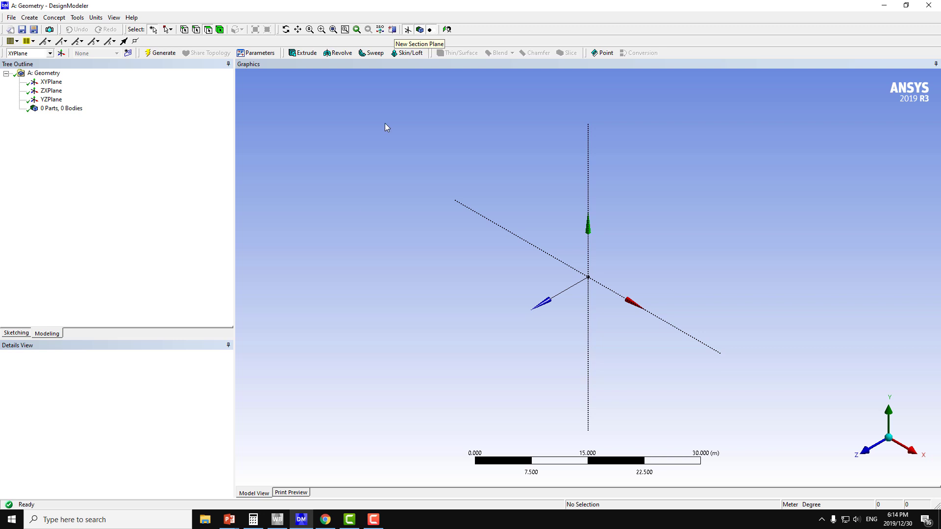
{"action": "middle_click_drag", "start_coordinate": [351, 187], "coordinate": [339, 205]}
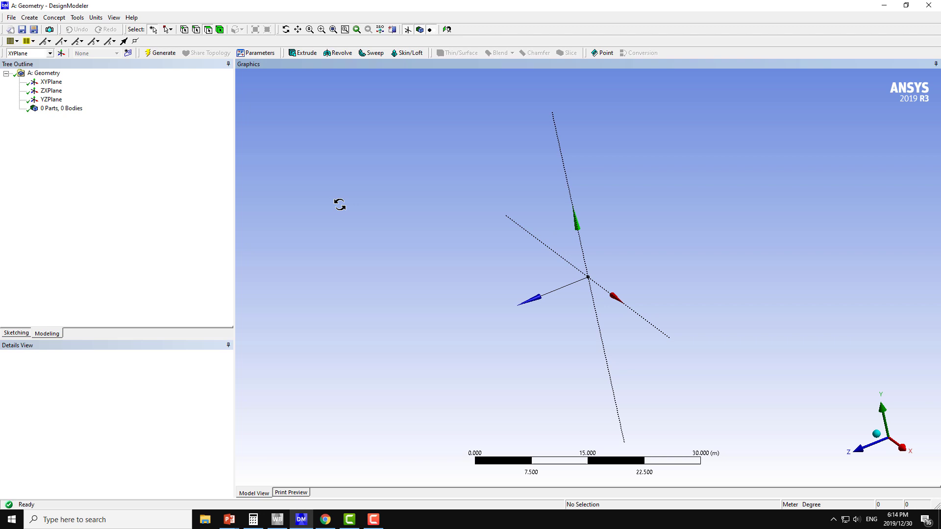
{"action": "middle_click_drag", "start_coordinate": [380, 209], "coordinate": [404, 199]}
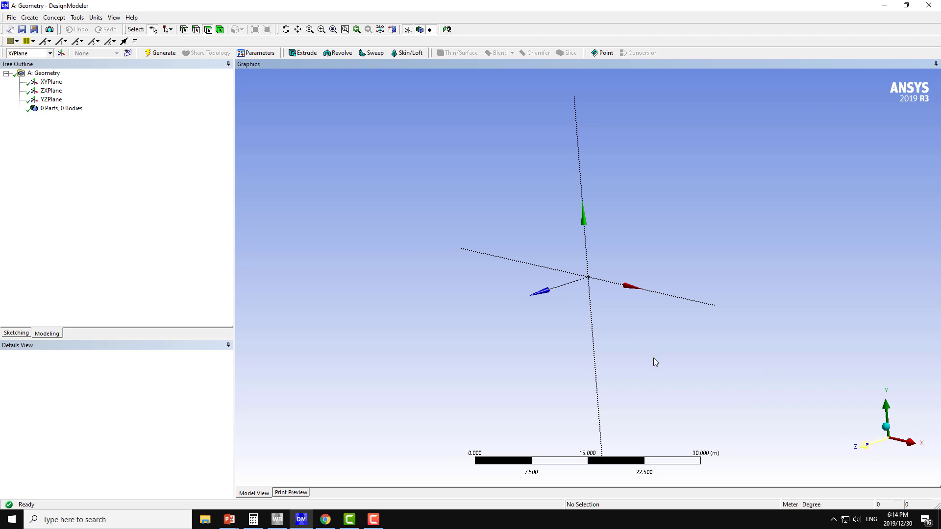
{"action": "middle_click_drag", "start_coordinate": [653, 359], "coordinate": [597, 341]}
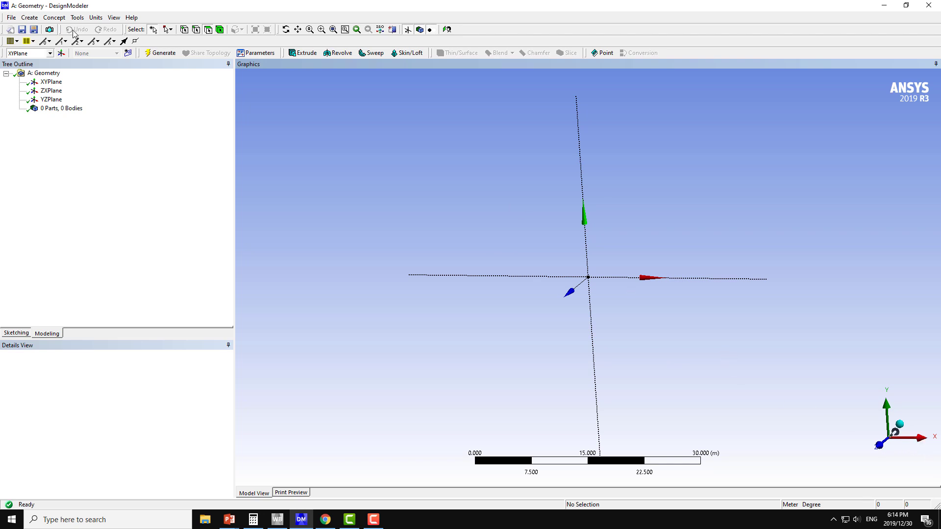
{"action": "left_click", "coordinate": [51, 99]}
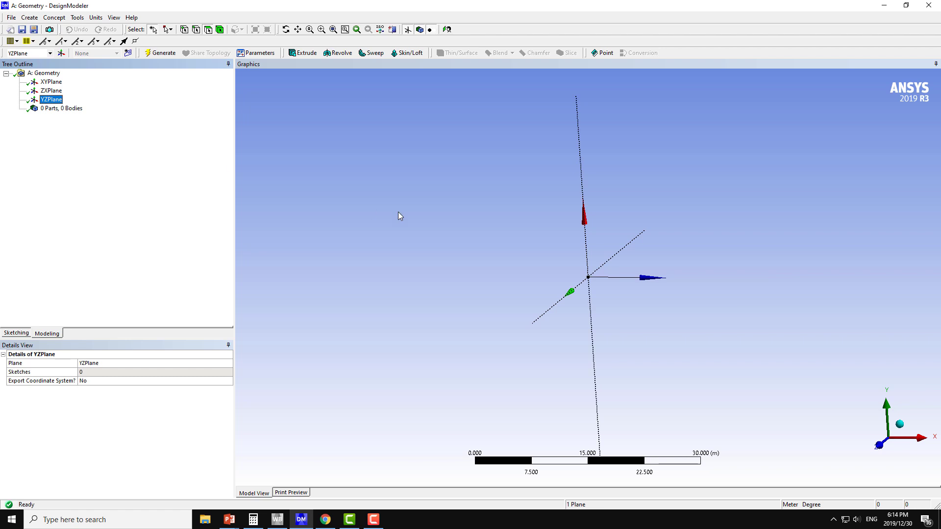
{"action": "left_click", "coordinate": [47, 91]}
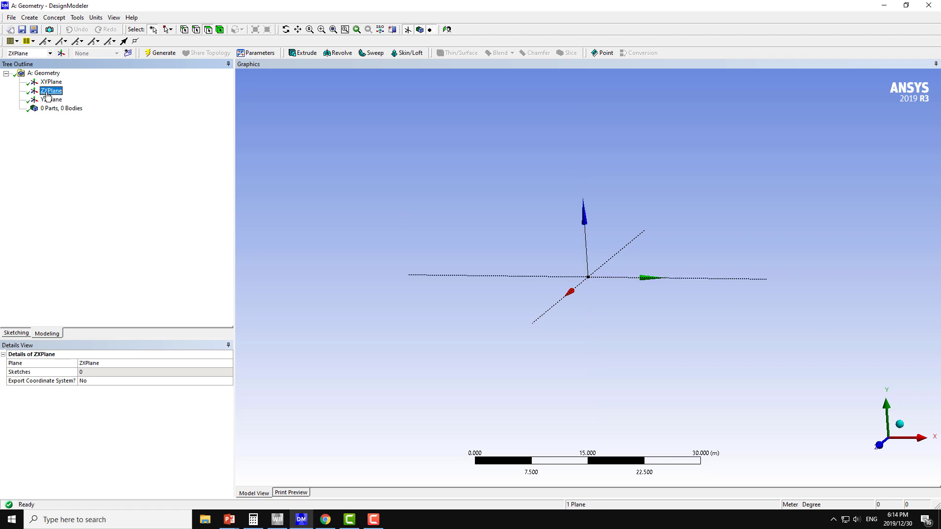
{"action": "left_click", "coordinate": [447, 30]}
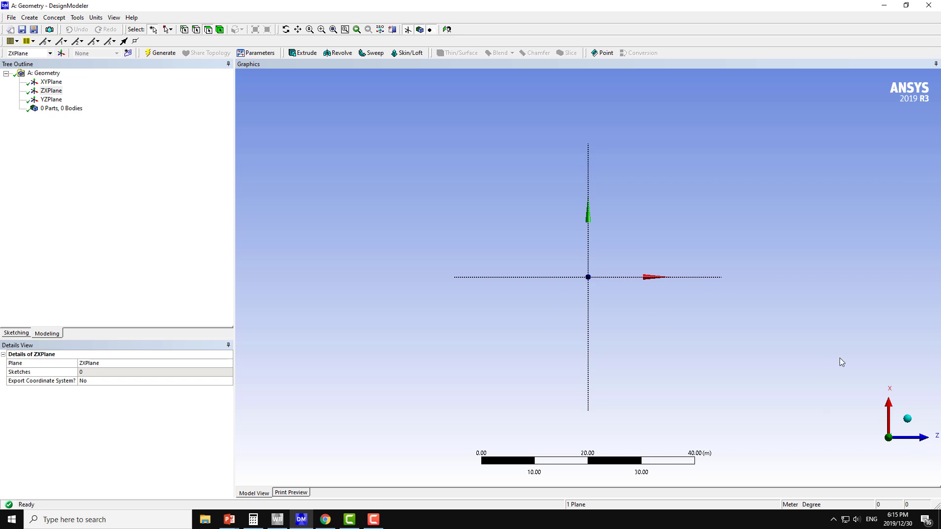
- Draw a horizontal line on the ZX plane starting on the vertical axis
{"action": "left_click", "coordinate": [15, 333]}
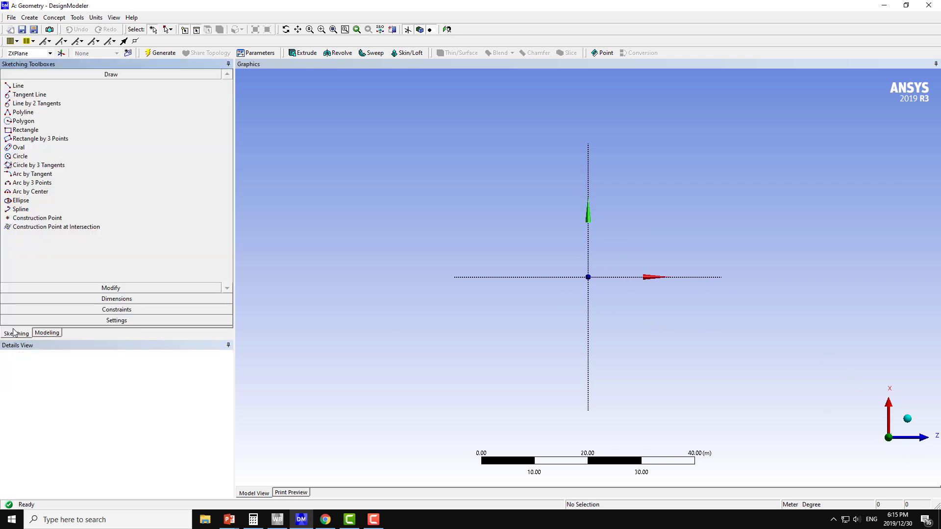
{"action": "left_click", "coordinate": [22, 87]}
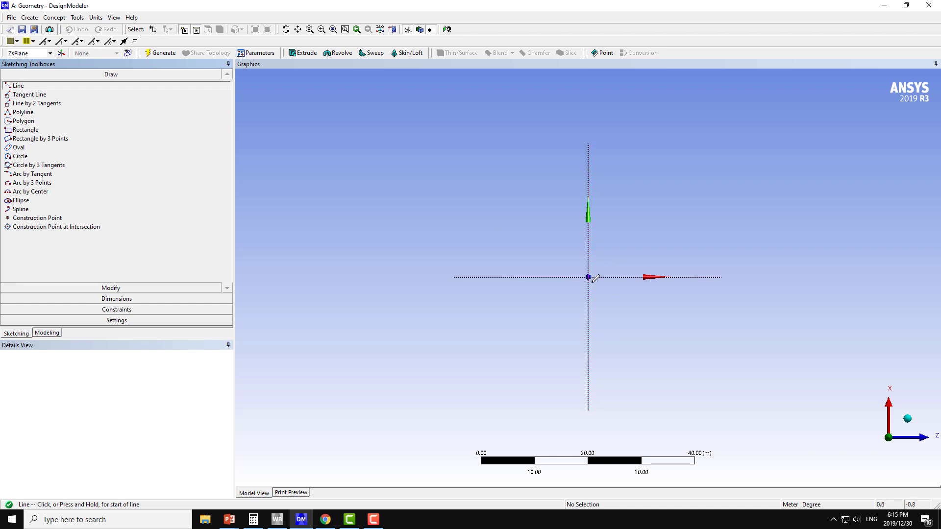
{"action": "left_click", "coordinate": [590, 253]}
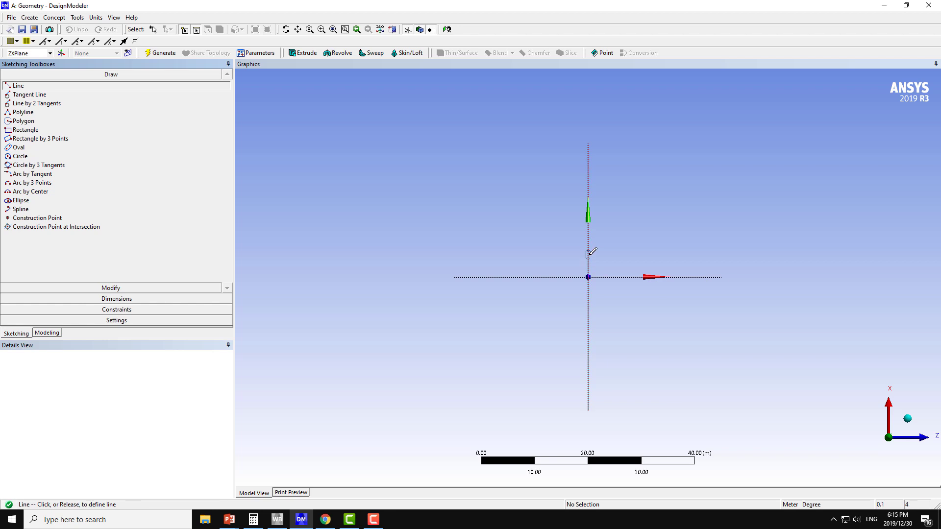
{"action": "left_click", "coordinate": [718, 254]}
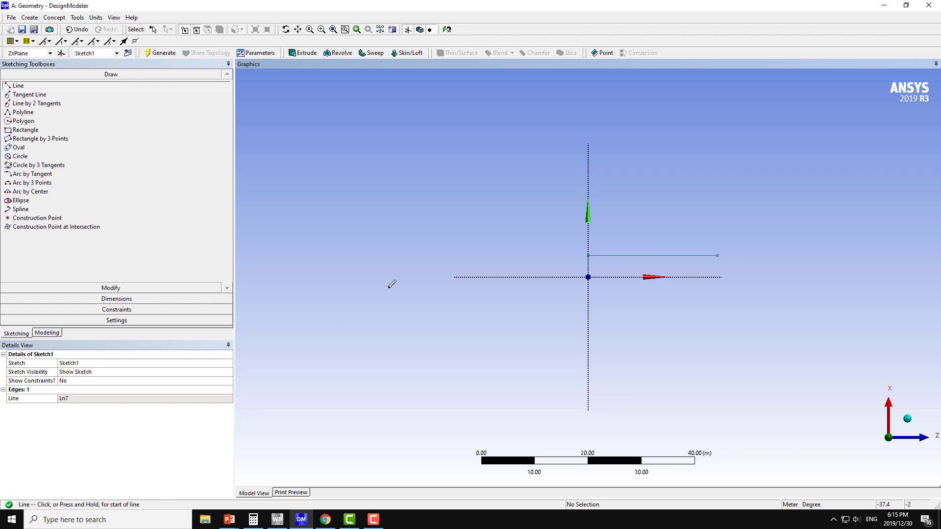
- Add horizontal dimension H1 from the vertical axis to the line's right end
{"action": "left_click", "coordinate": [110, 299]}
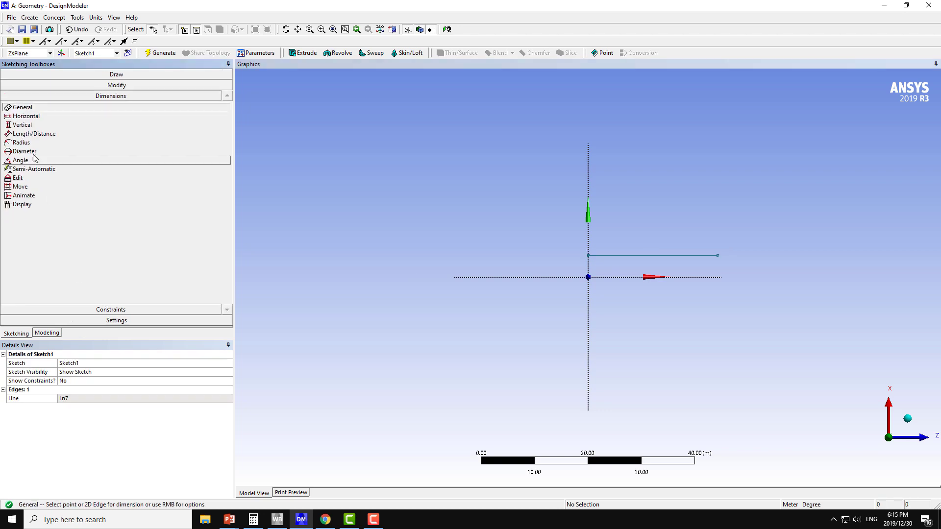
{"action": "left_click", "coordinate": [23, 117]}
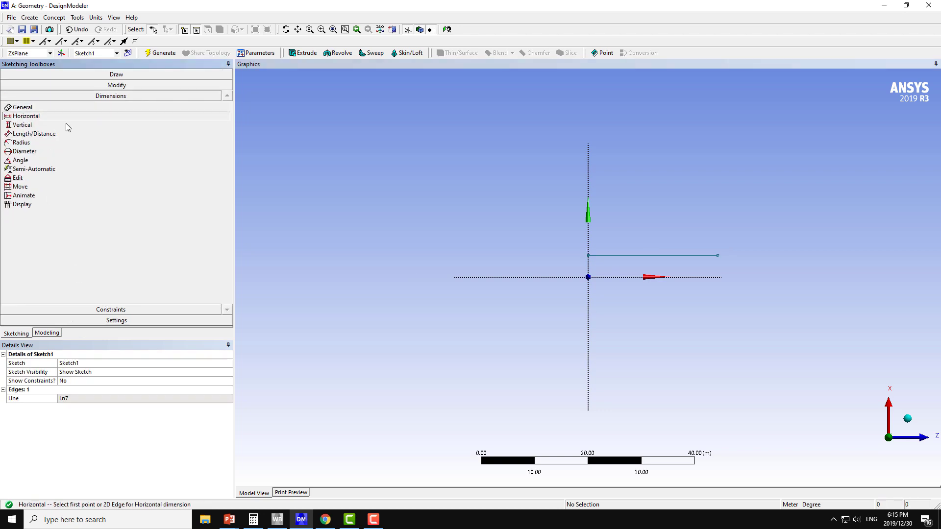
{"action": "left_click", "coordinate": [589, 271]}
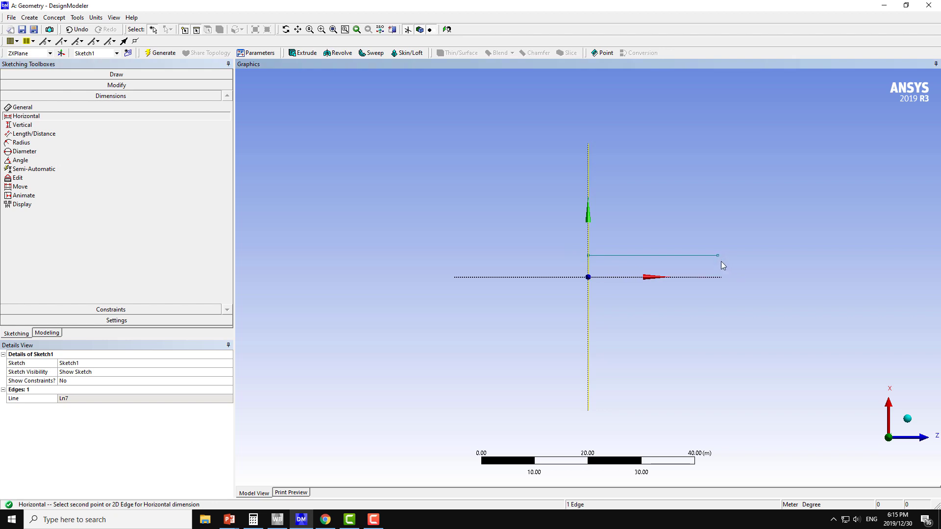
{"action": "middle_click_drag", "start_coordinate": [724, 265], "coordinate": [622, 275]}
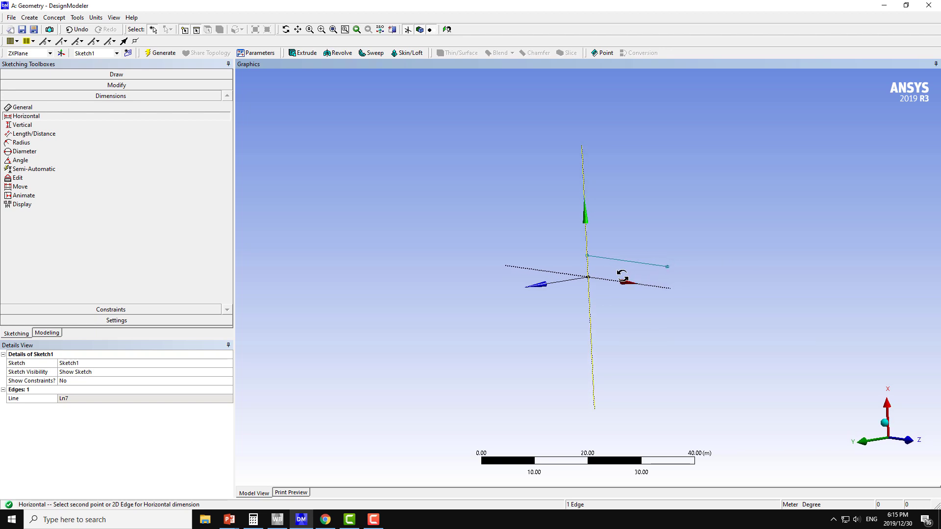
{"action": "mouse_move", "coordinate": [705, 297]}
{"action": "middle_mouse_down"}
{"action": "mouse_move", "coordinate": [651, 297]}
{"action": "mouse_move", "coordinate": [699, 299]}
{"action": "mouse_move", "coordinate": [660, 287]}
{"action": "middle_mouse_up"}
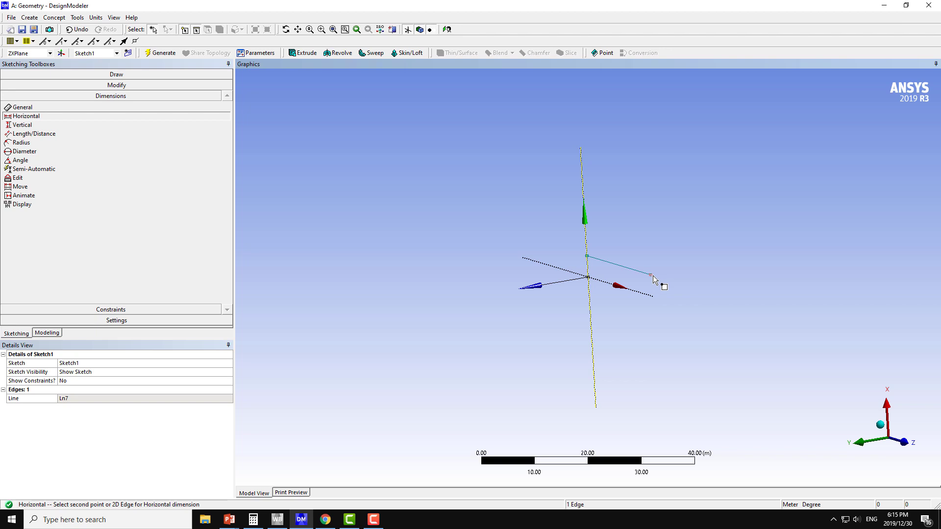
{"action": "left_click", "coordinate": [651, 275]}
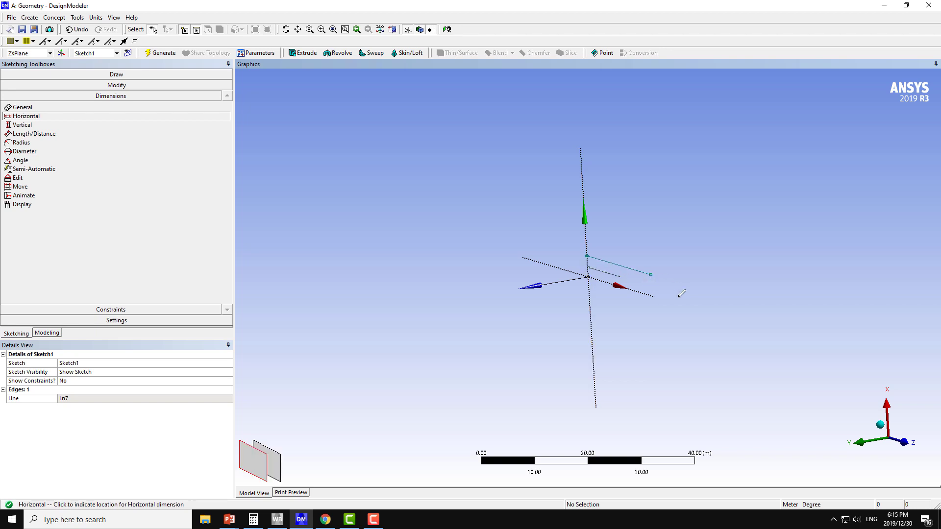
{"action": "left_click", "coordinate": [619, 254]}
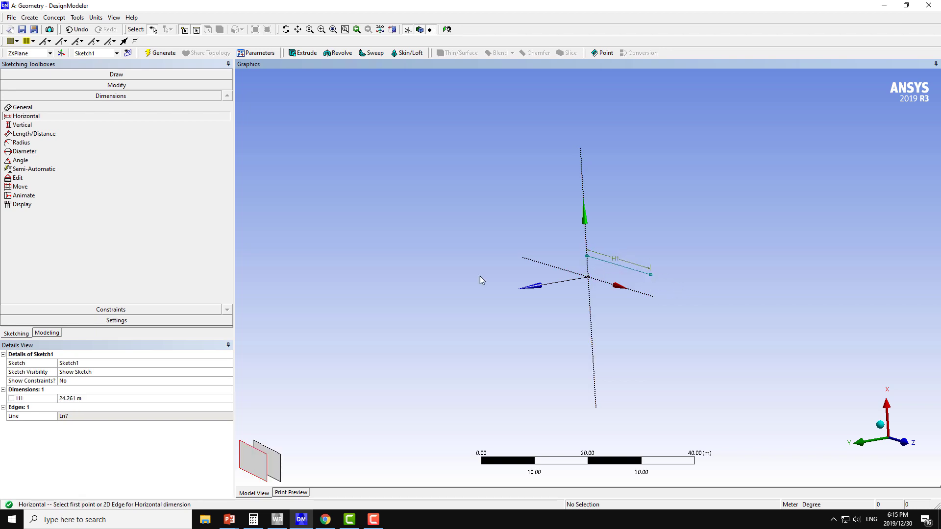
{"action": "left_click", "coordinate": [447, 30]}
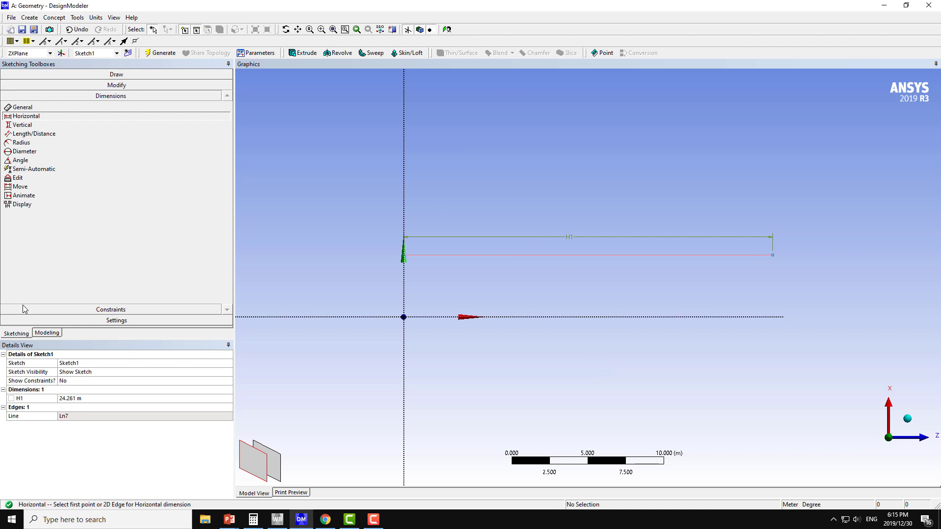
- Add vertical dimension V2 between the sketch line and the horizontal axis
{"action": "left_click", "coordinate": [22, 125]}
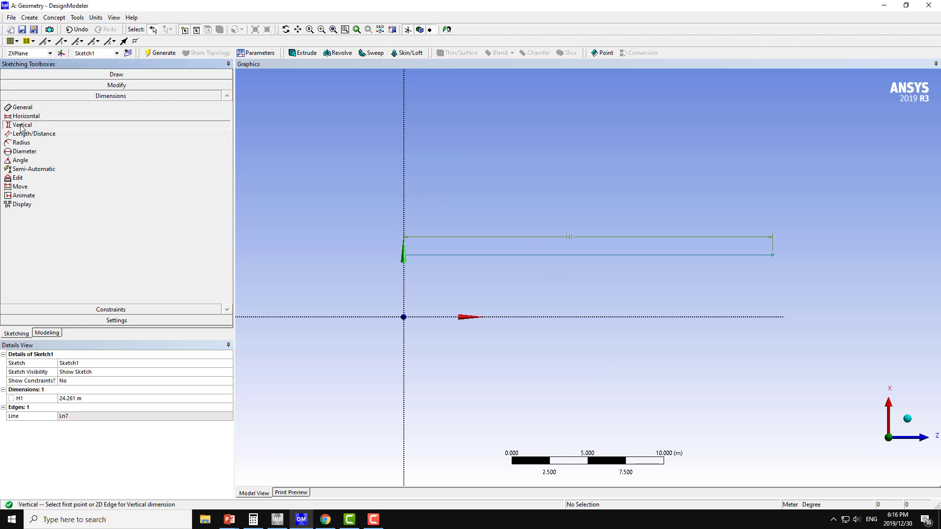
{"action": "left_click", "coordinate": [449, 256]}
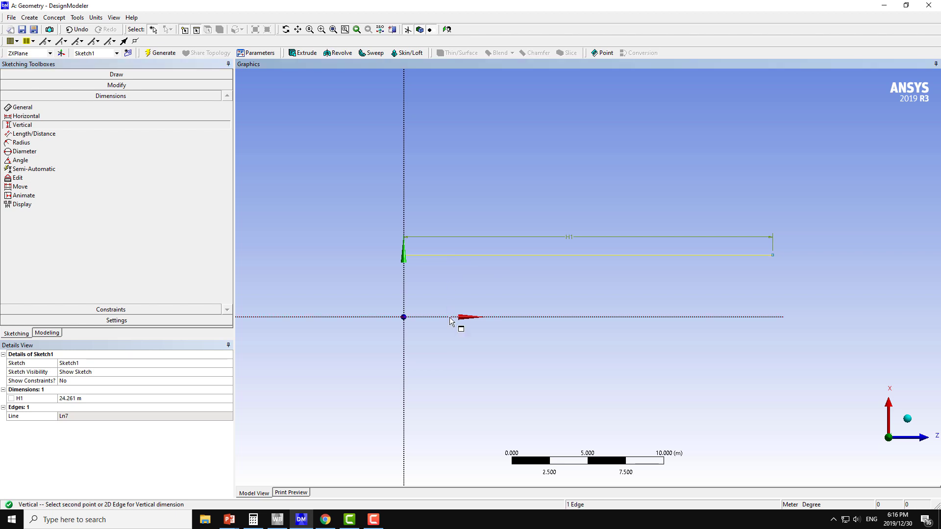
{"action": "left_click", "coordinate": [464, 317]}
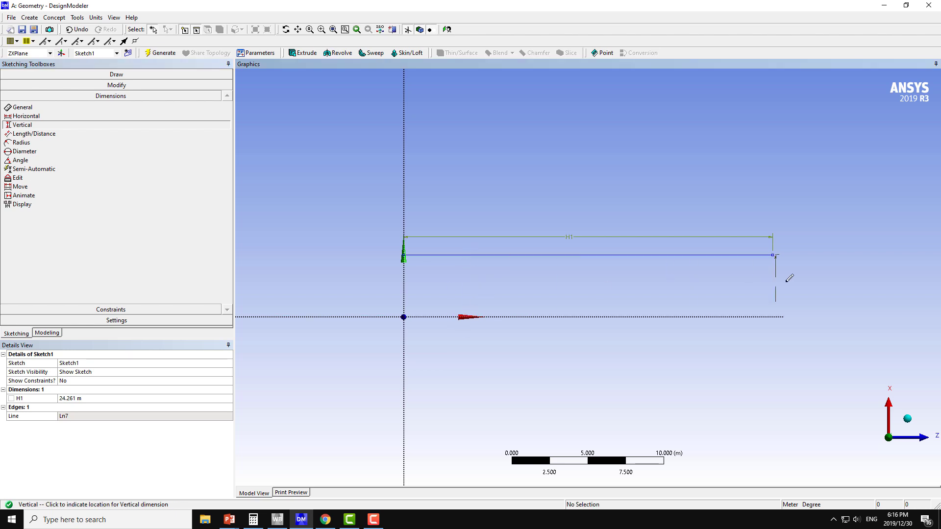
{"action": "left_click", "coordinate": [799, 268]}
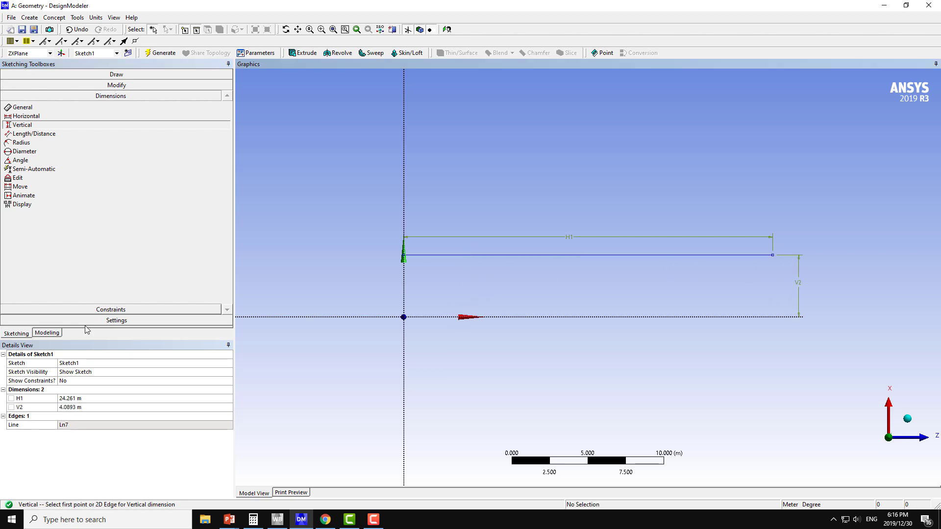
- Set H1 to 5 m and V2 to 0.5 m in the Details view
{"action": "left_click", "coordinate": [88, 399]}
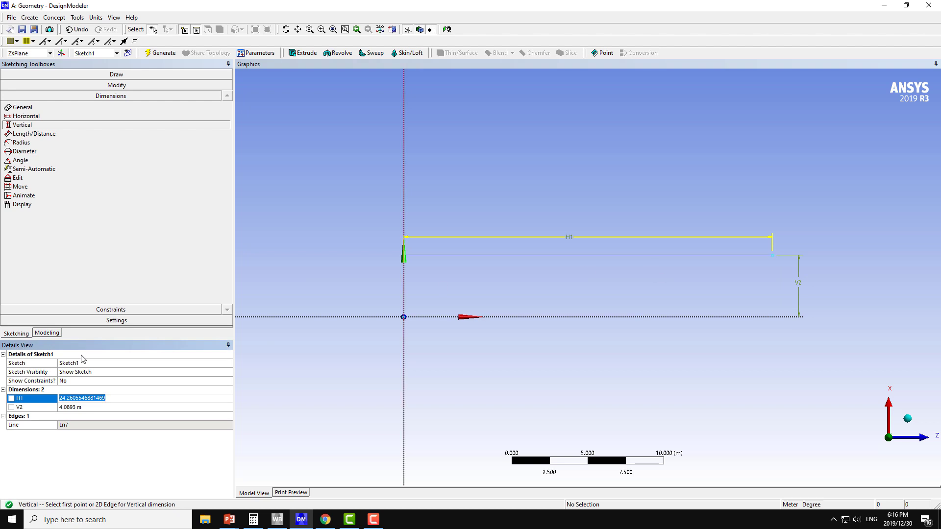
{"action": "type", "text": "5"}
{"action": "key", "text": "Return"}
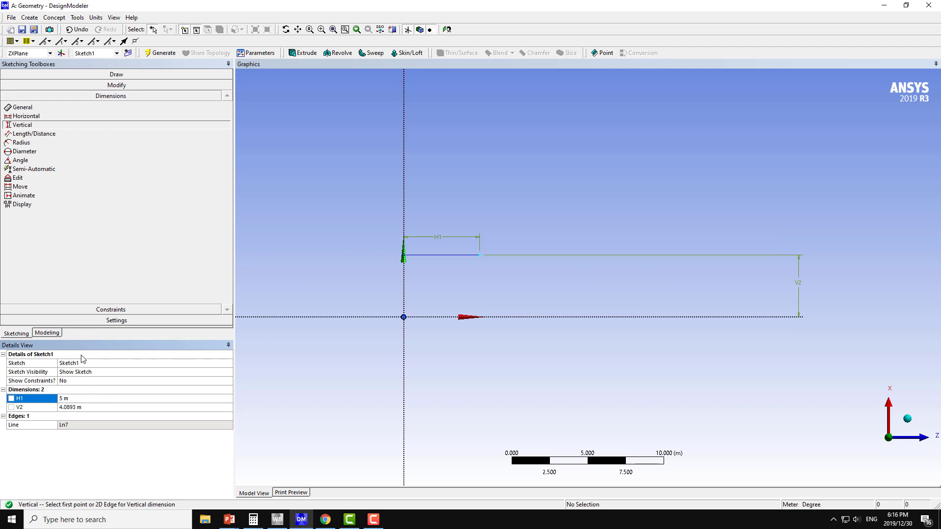
{"action": "left_click", "coordinate": [79, 408]}
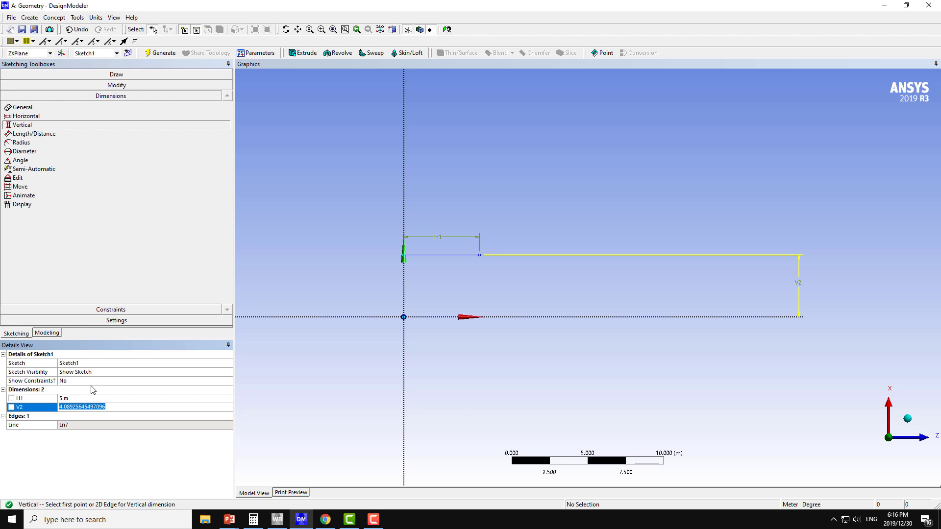
{"action": "type", "text": "0.5"}
{"action": "key", "text": "Return"}
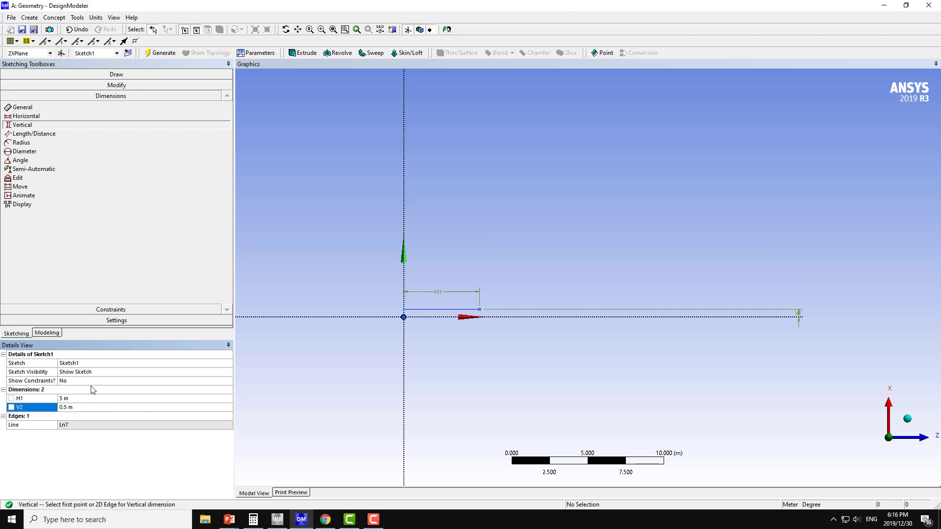
- Move the H1 and V2 dimension labels neatly beside the line
{"action": "left_click", "coordinate": [20, 186]}
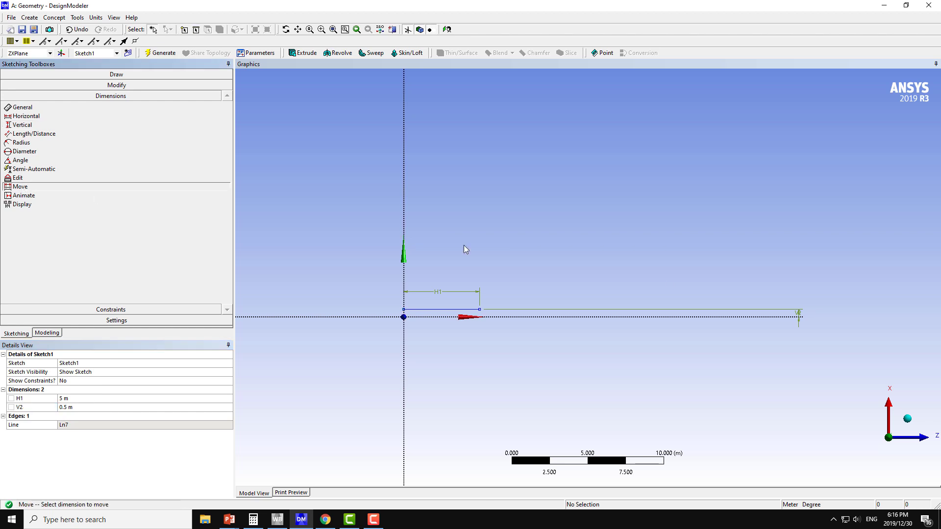
{"action": "left_click", "coordinate": [802, 317]}
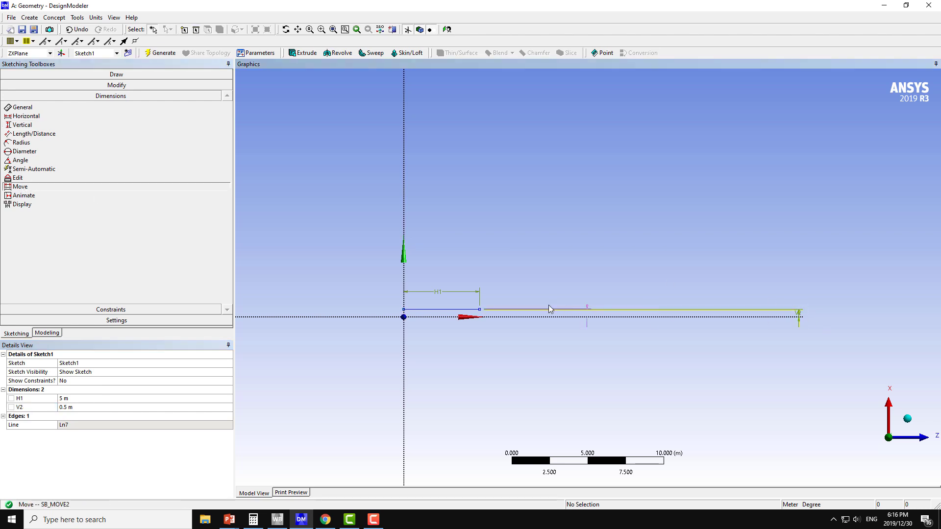
{"action": "left_click", "coordinate": [487, 308]}
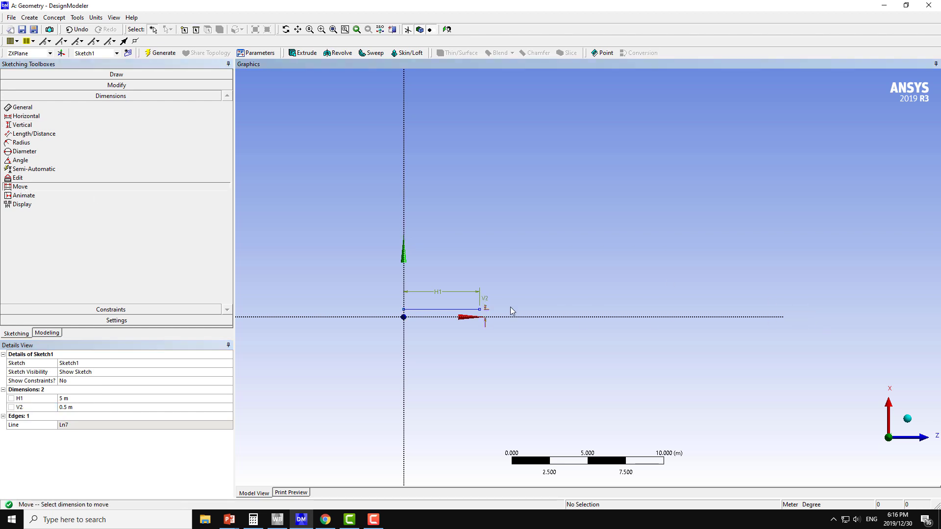
{"action": "left_click", "coordinate": [436, 295]}
{"action": "left_click", "coordinate": [436, 304]}
{"action": "scroll", "coordinate": [436, 321], "scroll_direction": "up", "scroll_amount": 5}
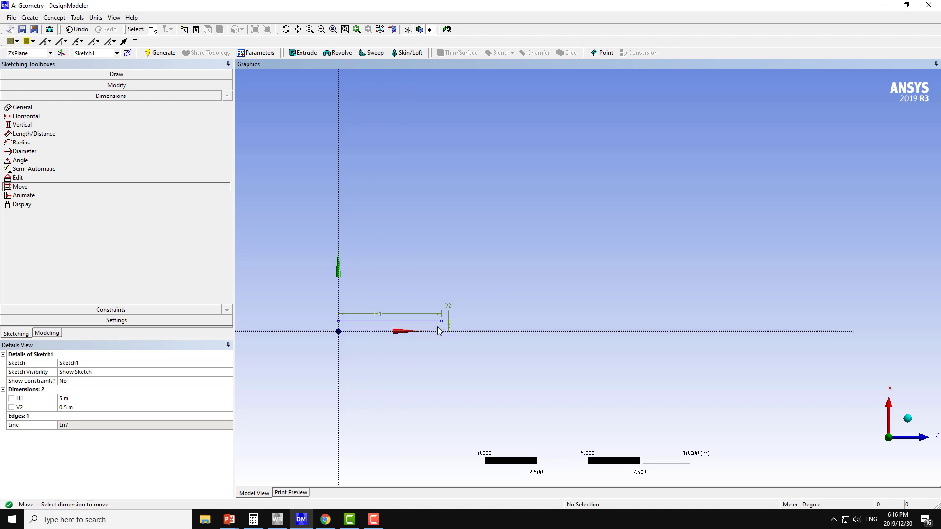
{"action": "mouse_move", "coordinate": [427, 347]}
{"action": "middle_mouse_down", "text": "ctrl"}
{"action": "mouse_move", "coordinate": [628, 300]}
{"action": "mouse_move", "coordinate": [664, 306]}
{"action": "middle_mouse_up", "text": "ctrl"}
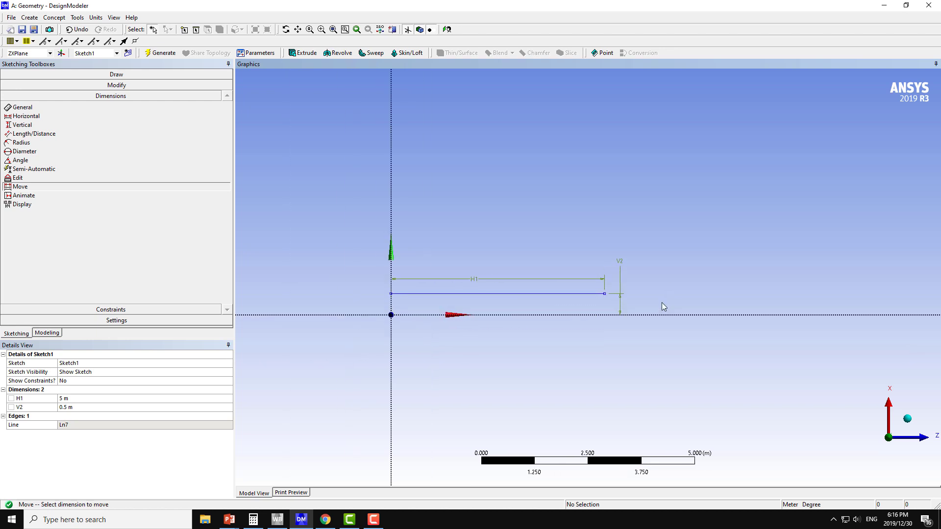
{"action": "left_click", "coordinate": [616, 266]}
{"action": "left_click", "coordinate": [616, 289]}
{"action": "scroll", "coordinate": [640, 339], "scroll_direction": "up", "scroll_amount": 2}
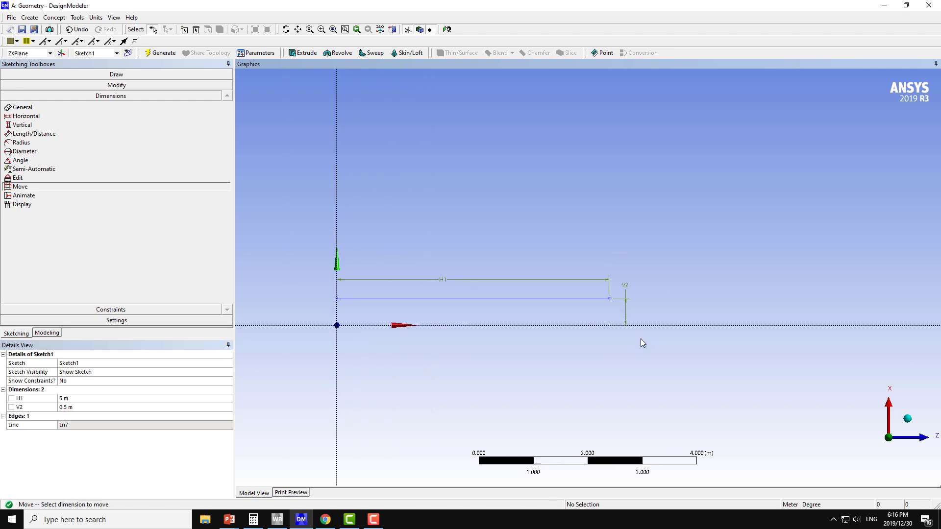
{"action": "middle_click_drag", "start_coordinate": [572, 357], "coordinate": [641, 347], "text": "ctrl"}
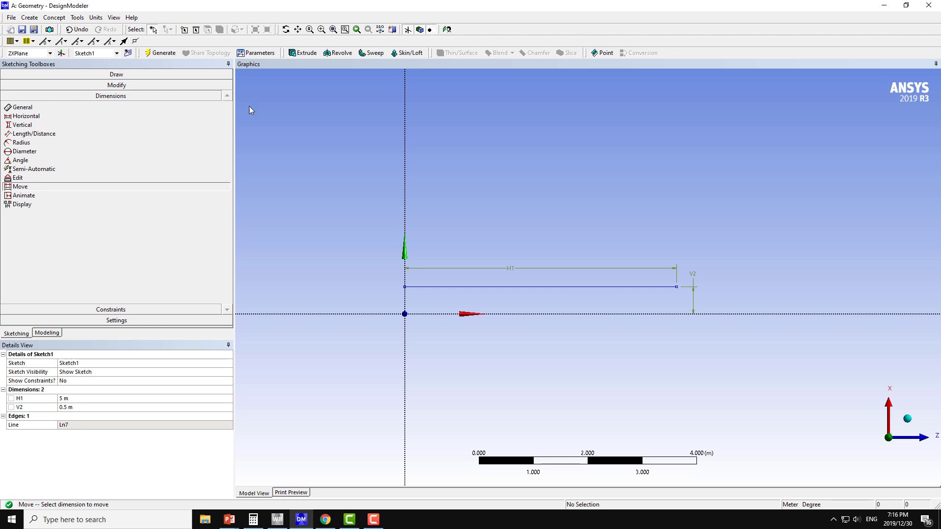
- Revolve Sketch1 360° about the horizontal axis line and generate the solid
{"action": "left_click", "coordinate": [334, 54]}
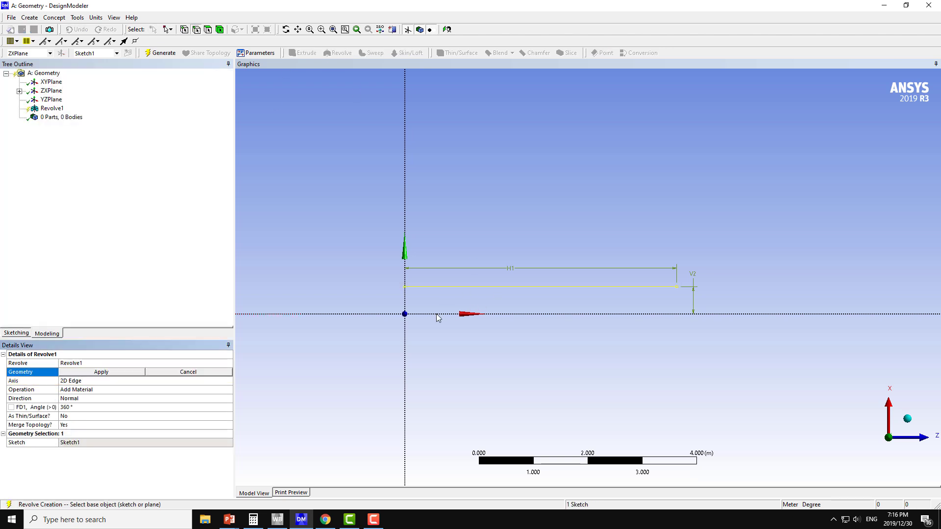
{"action": "left_click", "coordinate": [117, 372]}
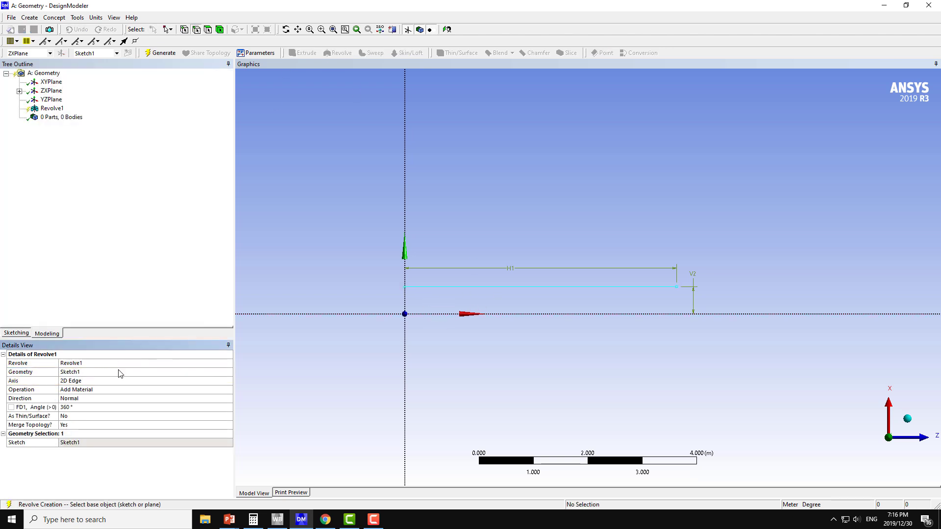
{"action": "left_click", "coordinate": [84, 381]}
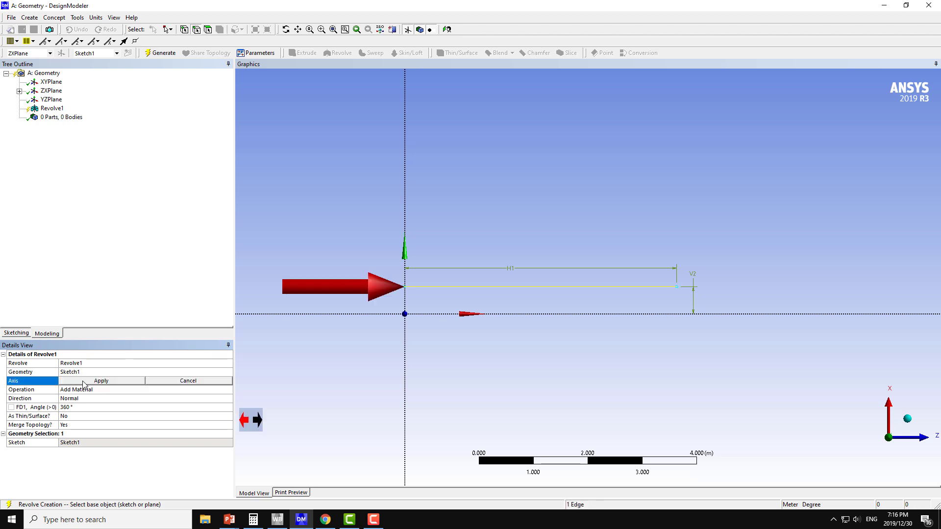
{"action": "left_click", "coordinate": [441, 315]}
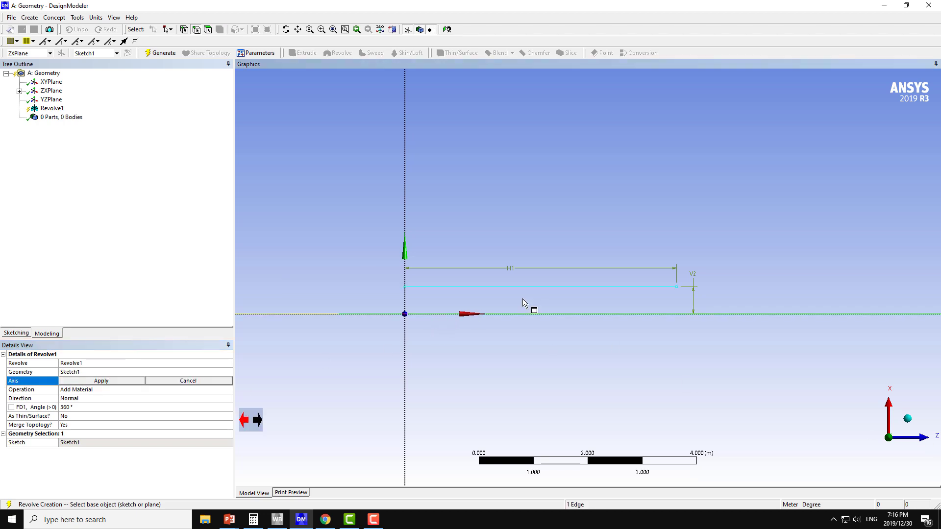
{"action": "left_click", "coordinate": [93, 381]}
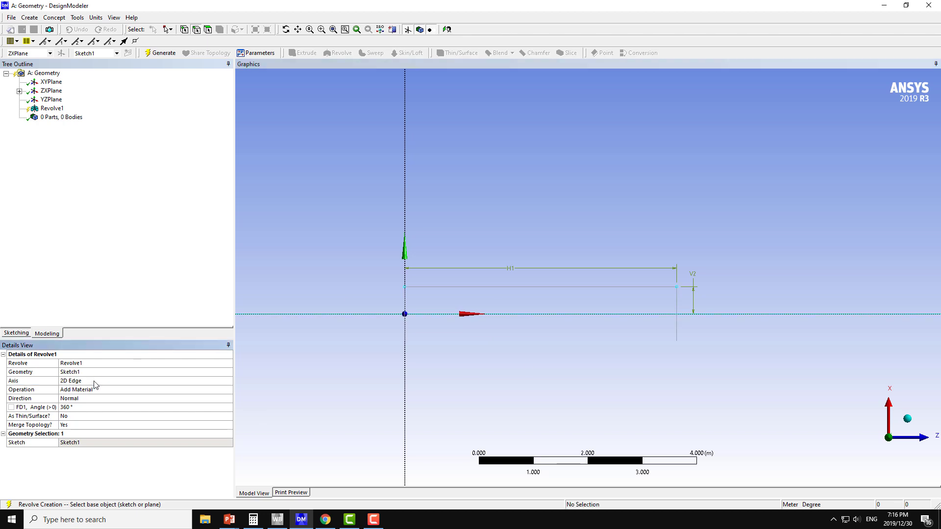
{"action": "left_click", "coordinate": [161, 53]}
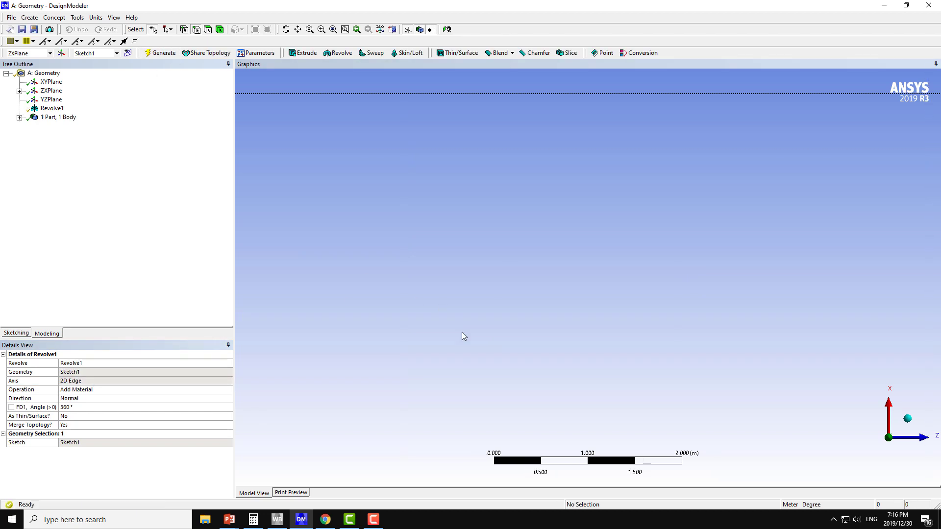
- Orbit and zoom around the revolved cylinder to inspect it from several angles
{"action": "middle_click_drag", "start_coordinate": [521, 319], "coordinate": [657, 335]}
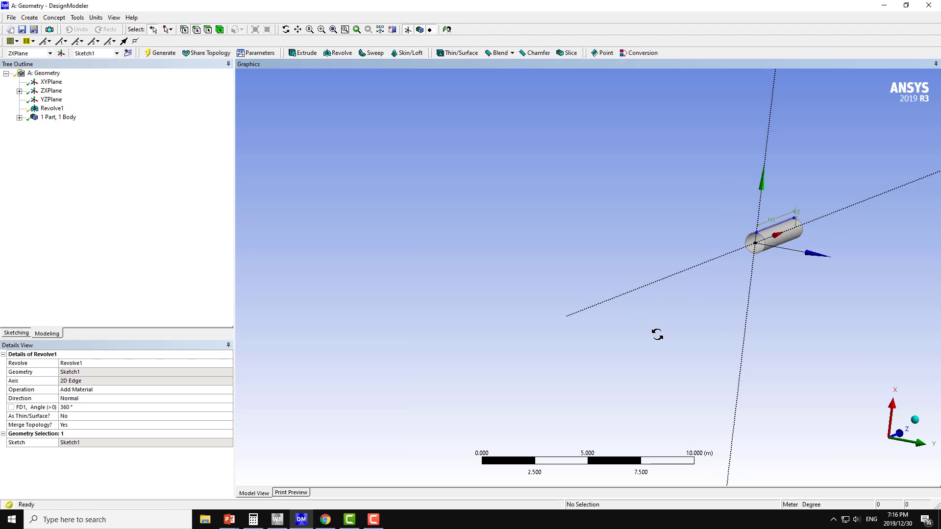
{"action": "middle_click_drag", "start_coordinate": [758, 332], "coordinate": [465, 361], "text": "ctrl"}
{"action": "scroll", "coordinate": [489, 397], "scroll_direction": "up", "scroll_amount": 3}
{"action": "scroll", "coordinate": [495, 357], "scroll_direction": "up", "scroll_amount": 2}
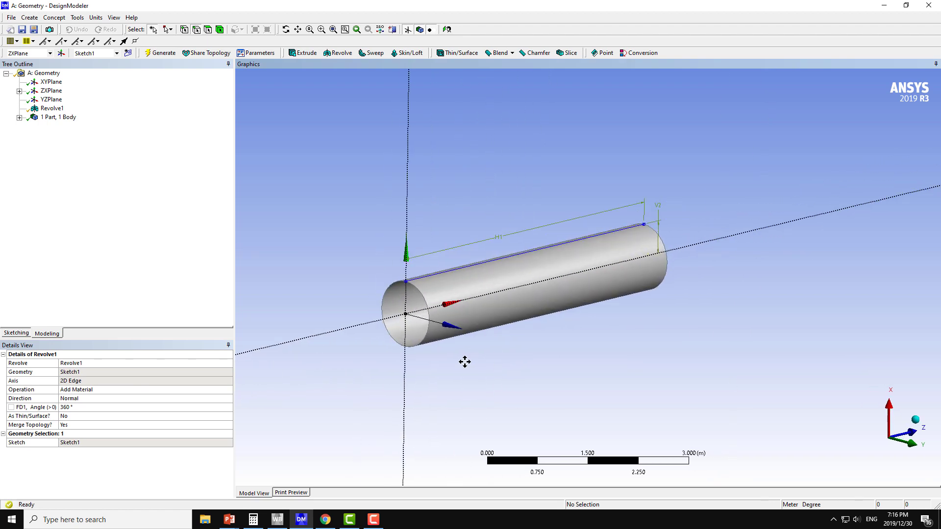
{"action": "middle_click_drag", "start_coordinate": [362, 240], "coordinate": [350, 236]}
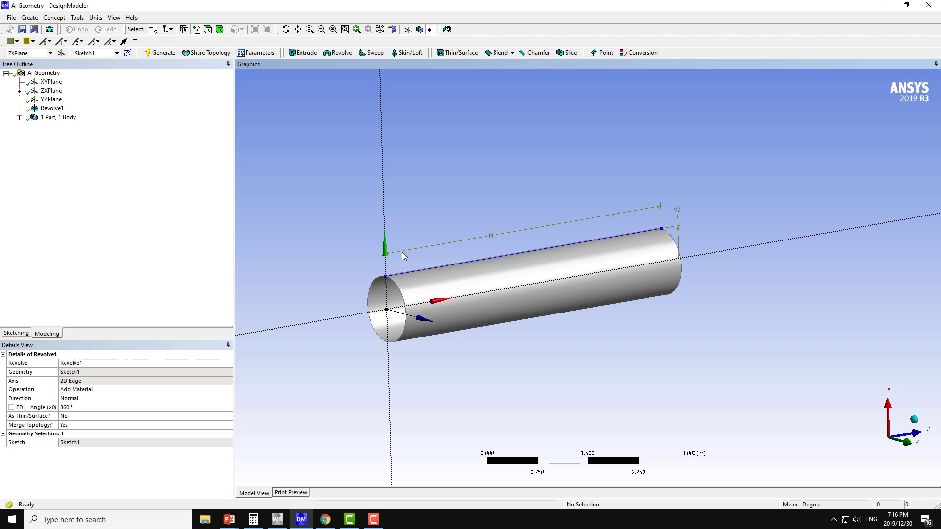
{"action": "middle_click_drag", "start_coordinate": [464, 265], "coordinate": [509, 293]}
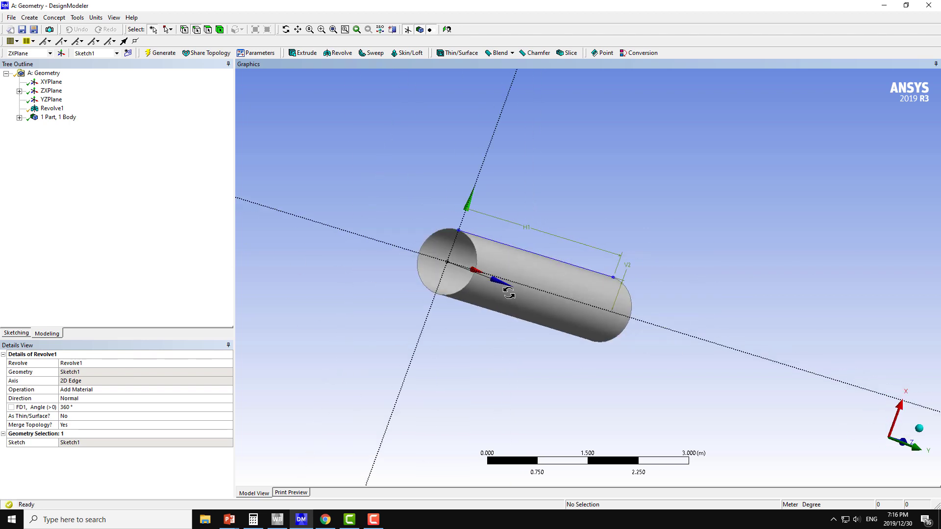
{"action": "middle_click_drag", "start_coordinate": [385, 296], "coordinate": [418, 74]}
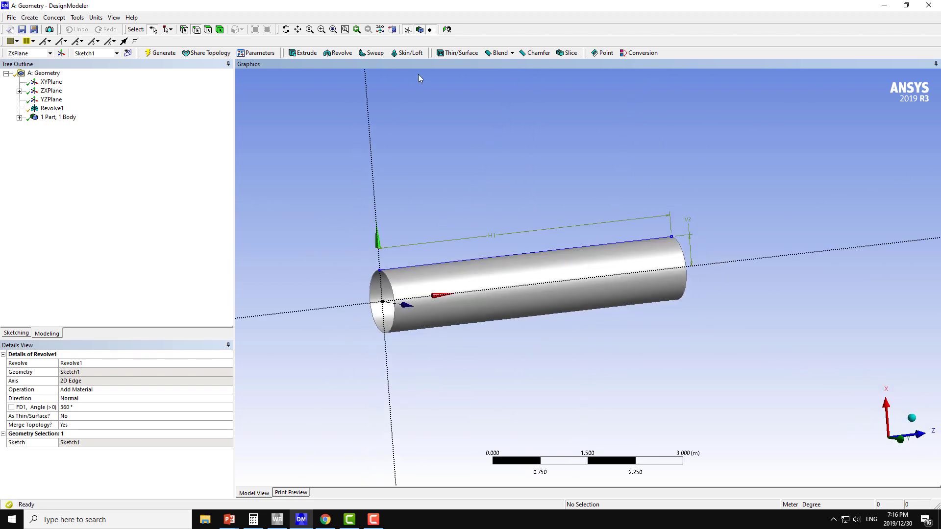
{"action": "left_click", "coordinate": [446, 29]}
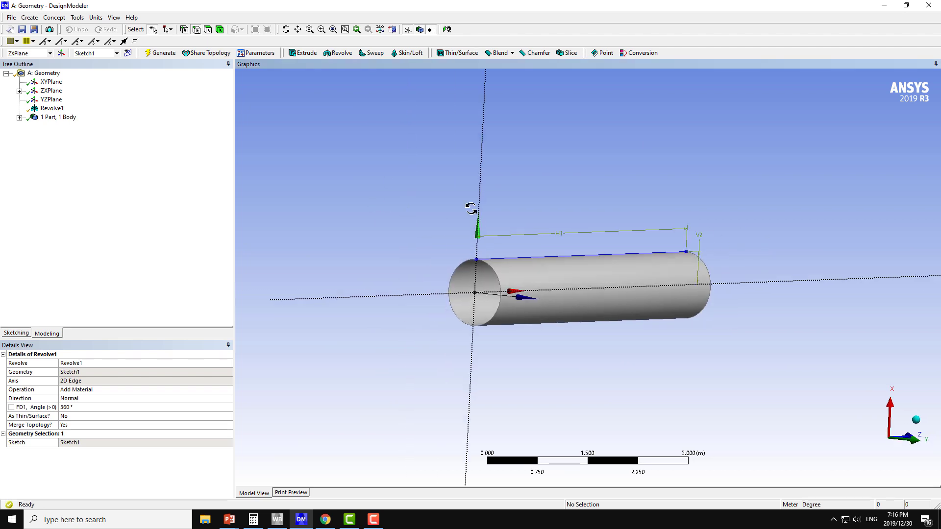
{"action": "middle_click_drag", "start_coordinate": [471, 208], "coordinate": [461, 208]}
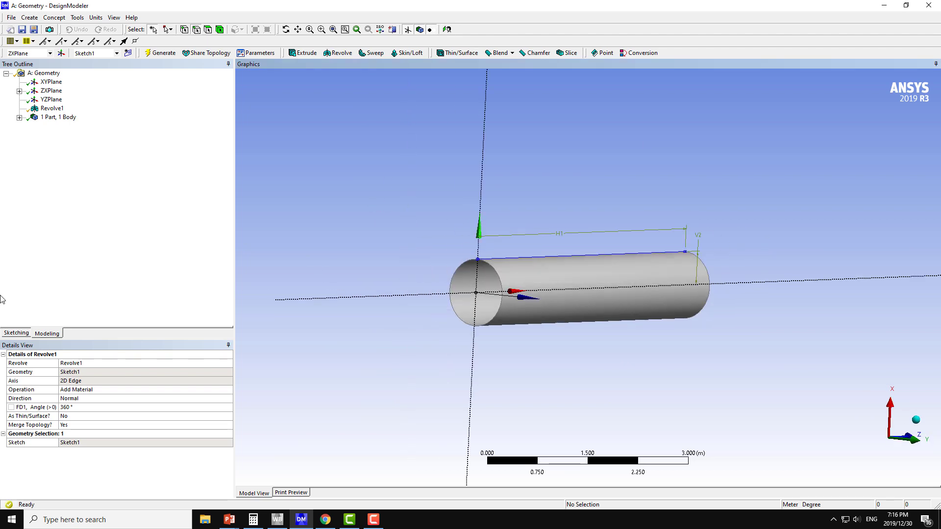
{"action": "middle_click_drag", "start_coordinate": [405, 248], "coordinate": [342, 231]}
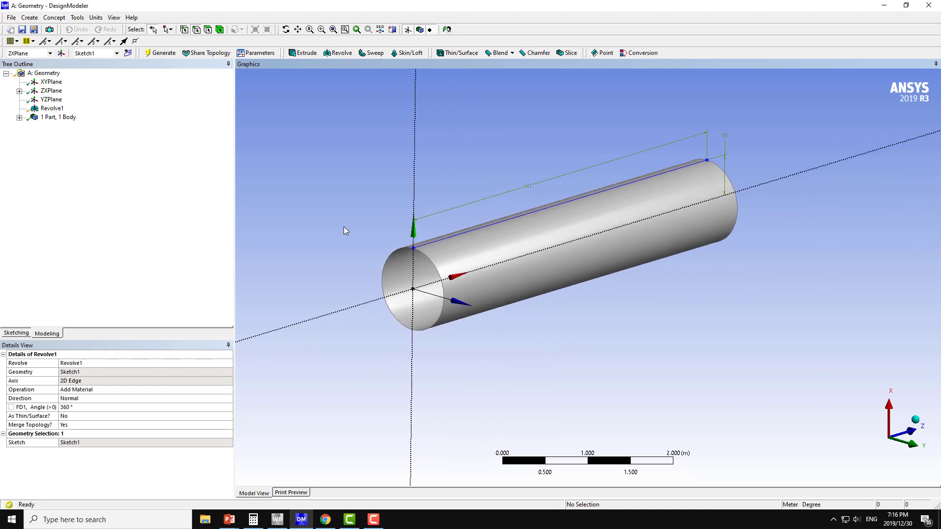
- Create Surf1 from both circular end edges of the cylinder
{"action": "left_click", "coordinate": [51, 17]}
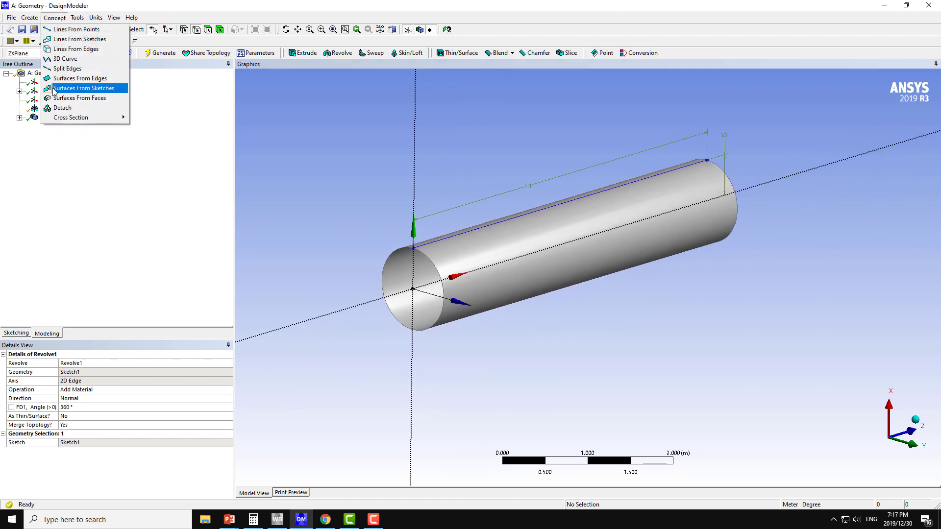
{"action": "left_click", "coordinate": [118, 84]}
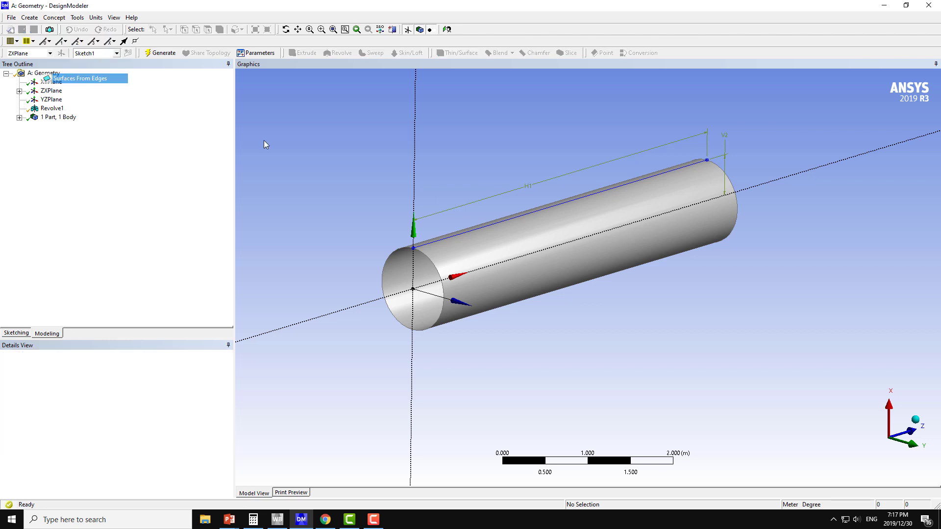
{"action": "left_click", "coordinate": [442, 276]}
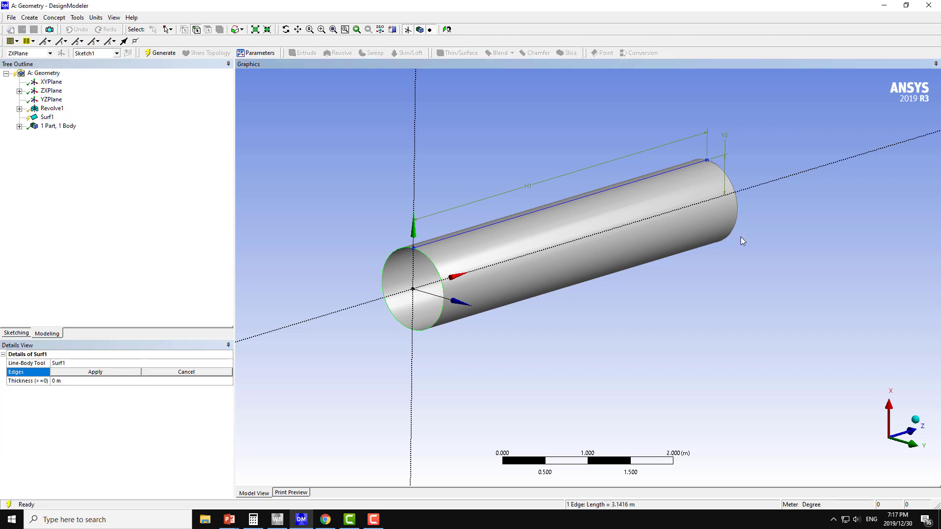
{"action": "left_click", "coordinate": [731, 188], "text": "ctrl"}
{"action": "left_click", "coordinate": [103, 374]}
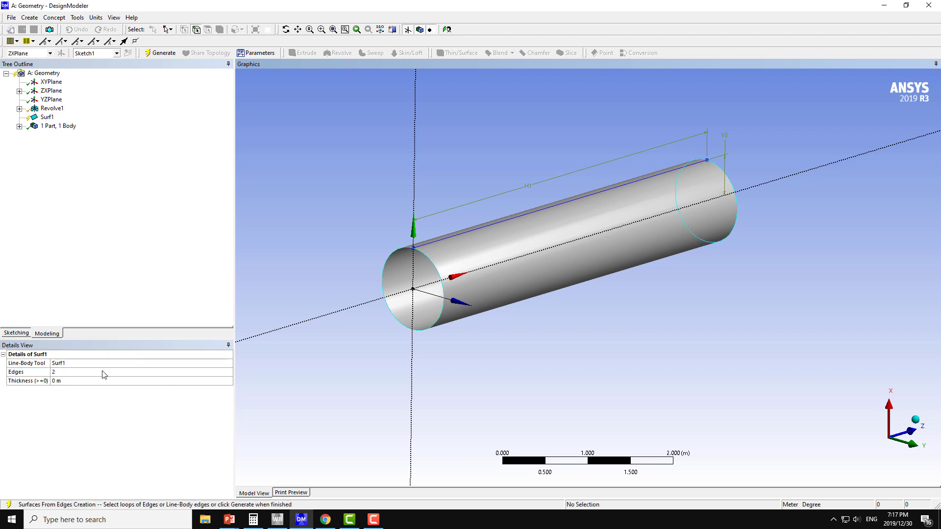
{"action": "left_click", "coordinate": [164, 54]}
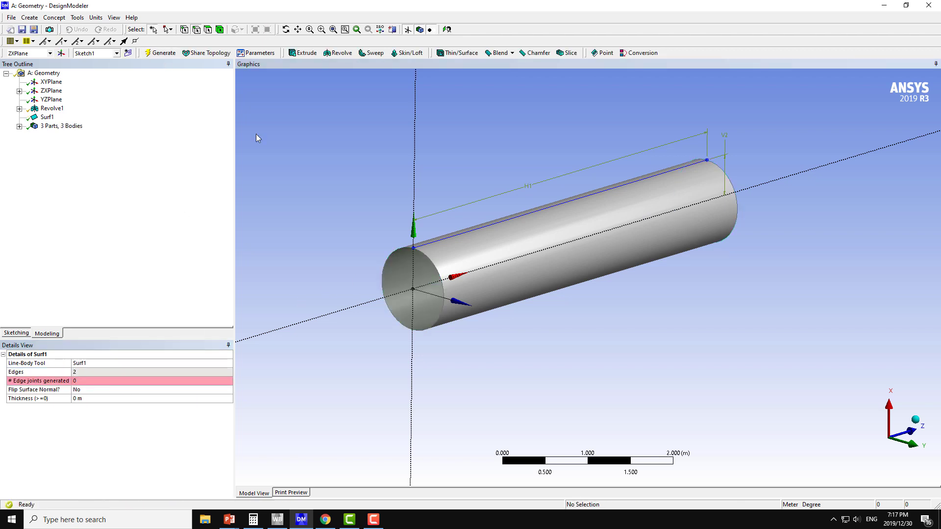
- Expand the body list and inspect each of the three surface bodies
{"action": "middle_click_drag", "start_coordinate": [369, 226], "coordinate": [313, 222]}
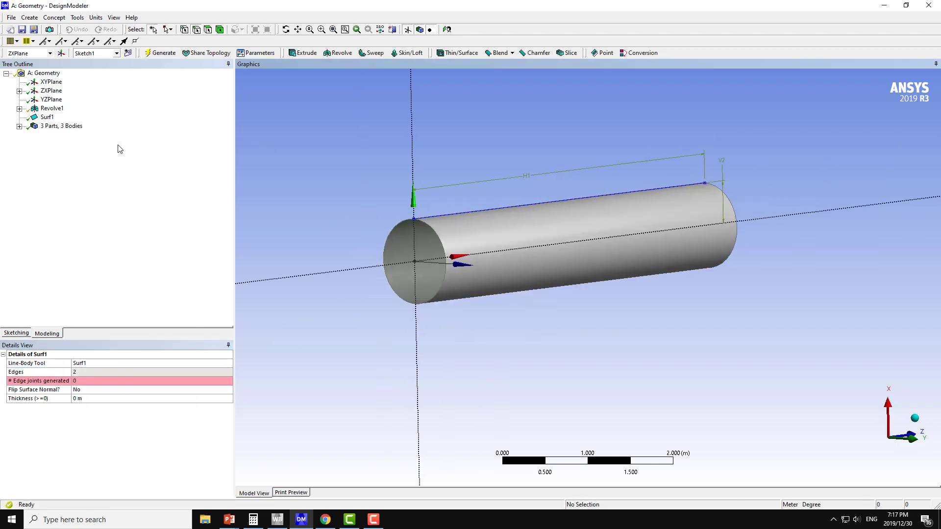
{"action": "left_click", "coordinate": [20, 127]}
{"action": "left_click", "coordinate": [71, 135]}
{"action": "left_click", "coordinate": [70, 143]}
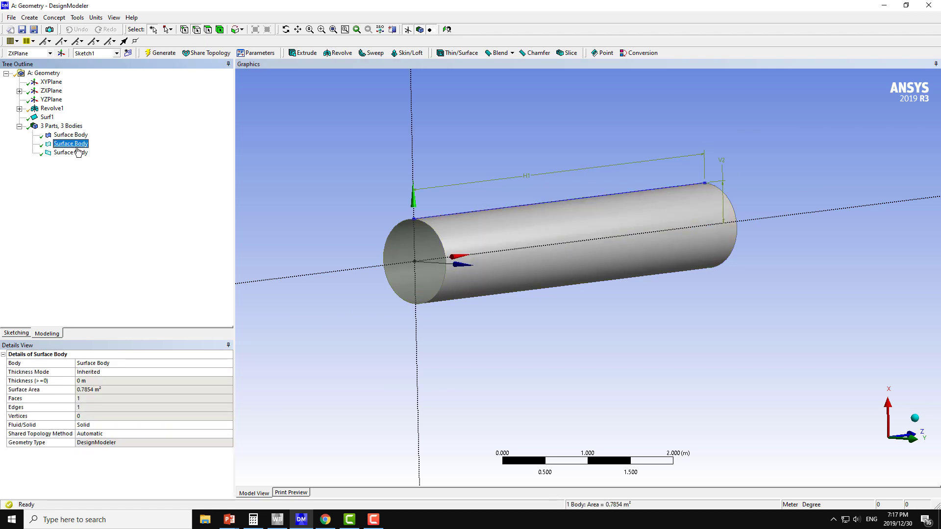
{"action": "left_click", "coordinate": [70, 152]}
{"action": "middle_click_drag", "start_coordinate": [542, 231], "coordinate": [572, 252]}
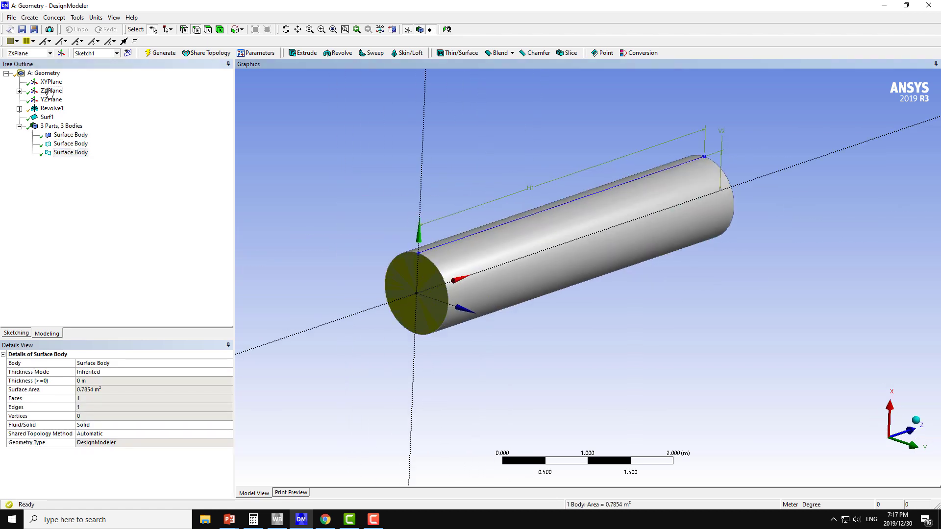
- Create a body operation applied to all three surface bodies
{"action": "left_click", "coordinate": [29, 18]}
{"action": "left_click", "coordinate": [51, 149]}
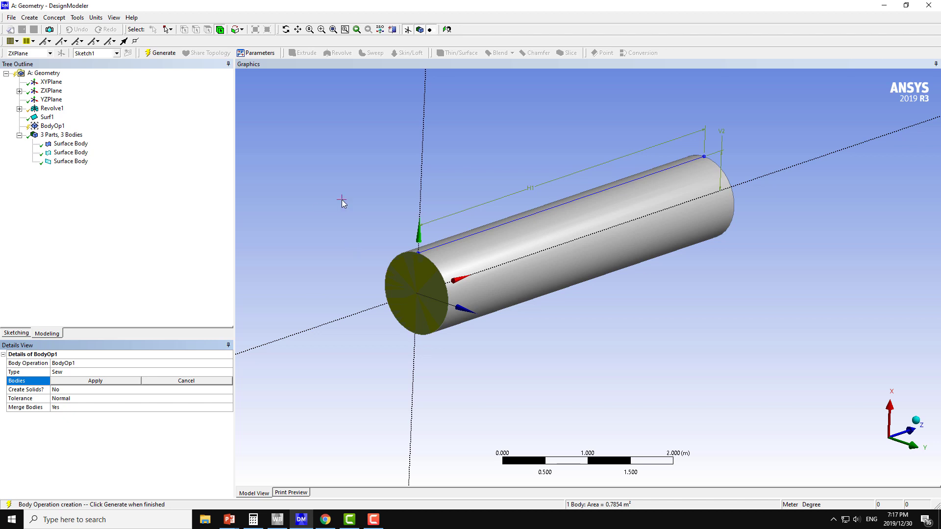
{"action": "right_click", "coordinate": [333, 138]}
{"action": "left_click", "coordinate": [389, 241]}
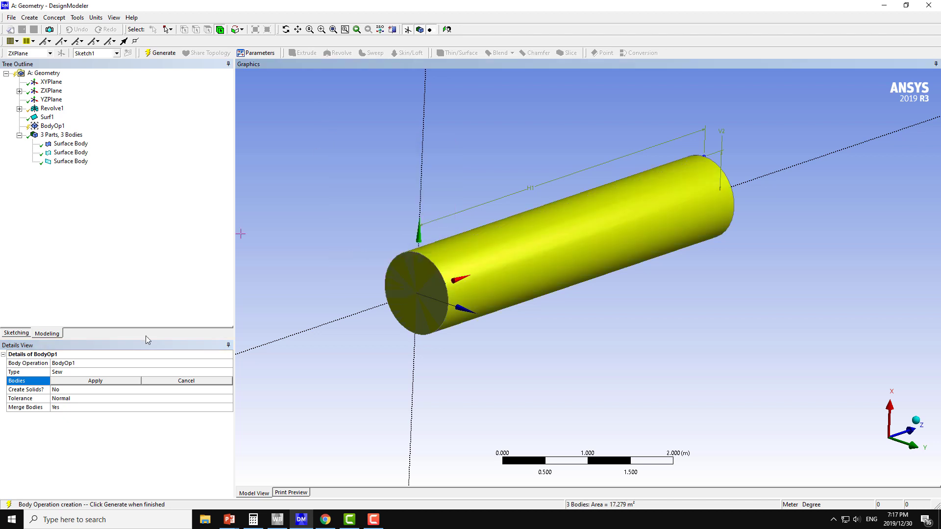
{"action": "left_click", "coordinate": [105, 381]}
- Set Create Solids to Yes, generate, and inspect the resulting Solid body
{"action": "left_click", "coordinate": [23, 391]}
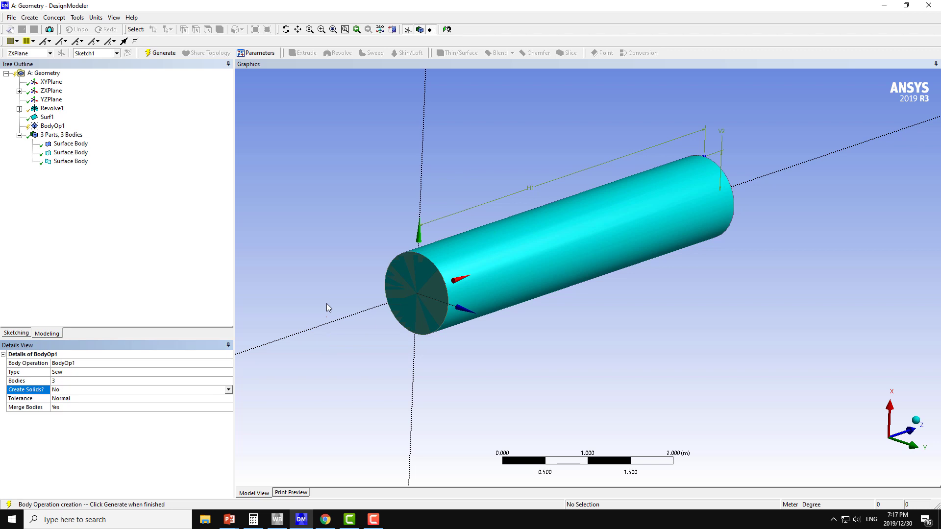
{"action": "left_click", "coordinate": [228, 390]}
{"action": "left_click", "coordinate": [56, 404]}
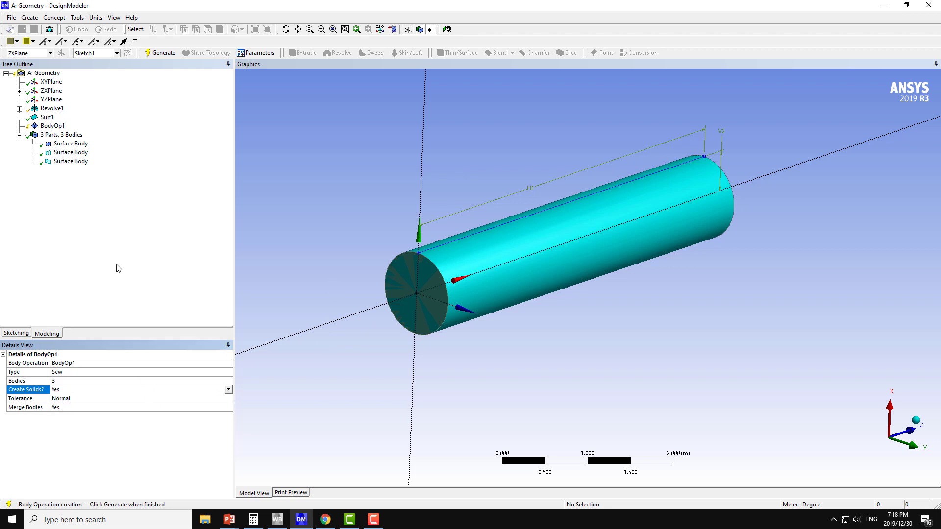
{"action": "left_click", "coordinate": [158, 53]}
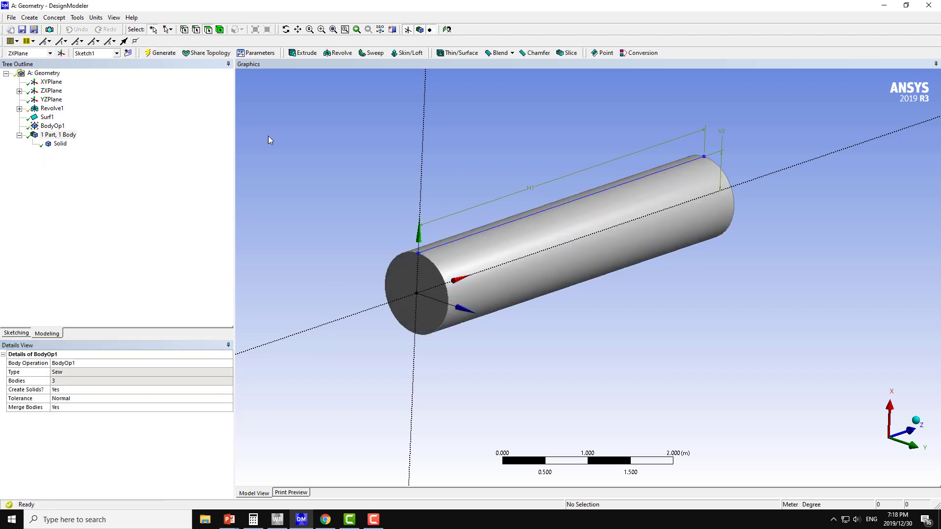
{"action": "left_click", "coordinate": [59, 145]}
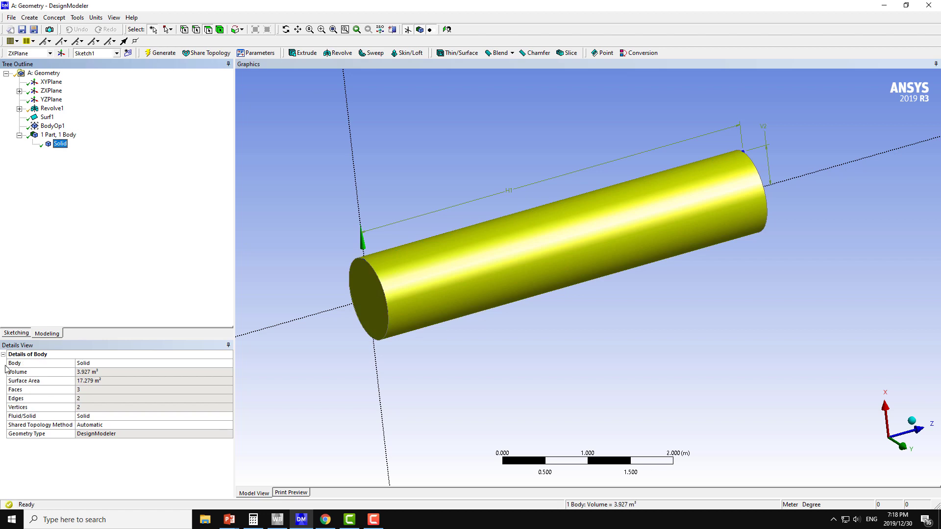
- Delete BodyOp1, Surf1 and Revolve1 from the tree and confirm
{"action": "middle_click_drag", "start_coordinate": [299, 259], "coordinate": [367, 198]}
{"action": "left_click", "coordinate": [54, 127]}
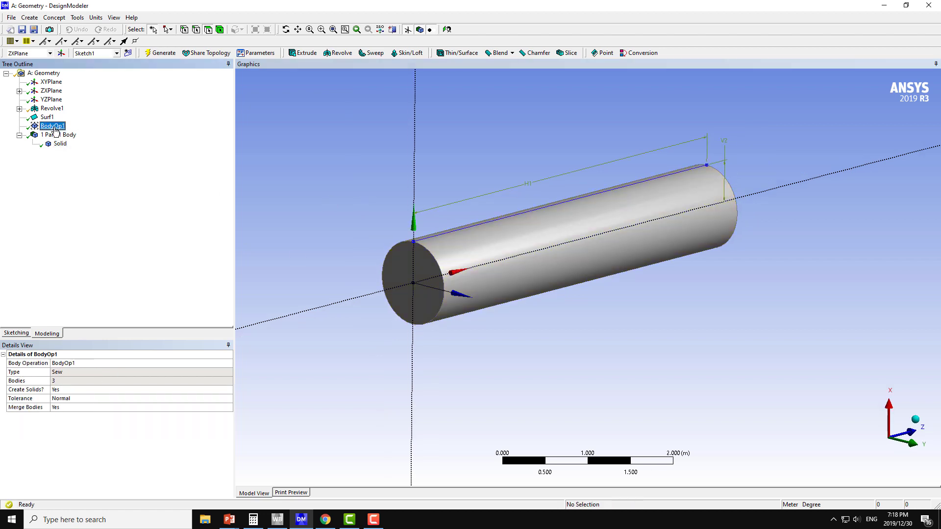
{"action": "left_click", "coordinate": [47, 118], "text": "ctrl"}
{"action": "left_click", "coordinate": [51, 109], "text": "ctrl"}
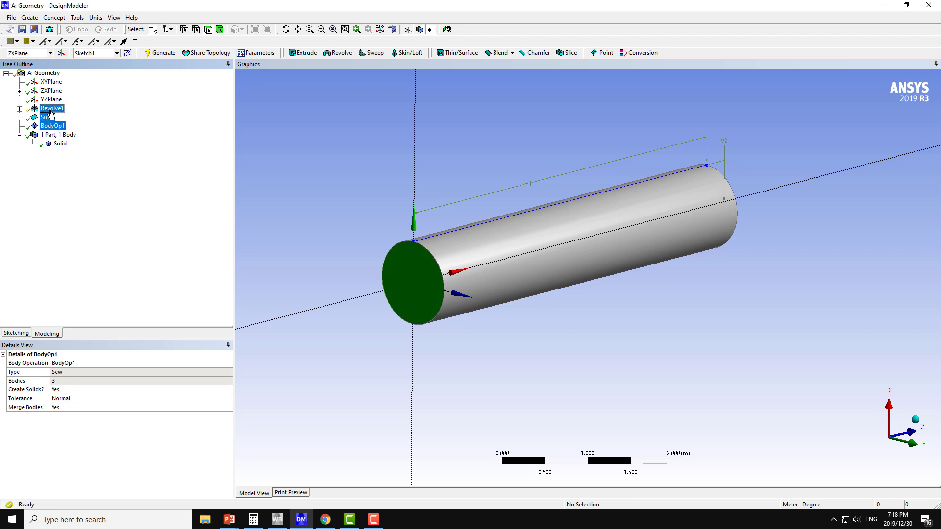
{"action": "right_click", "coordinate": [51, 111]}
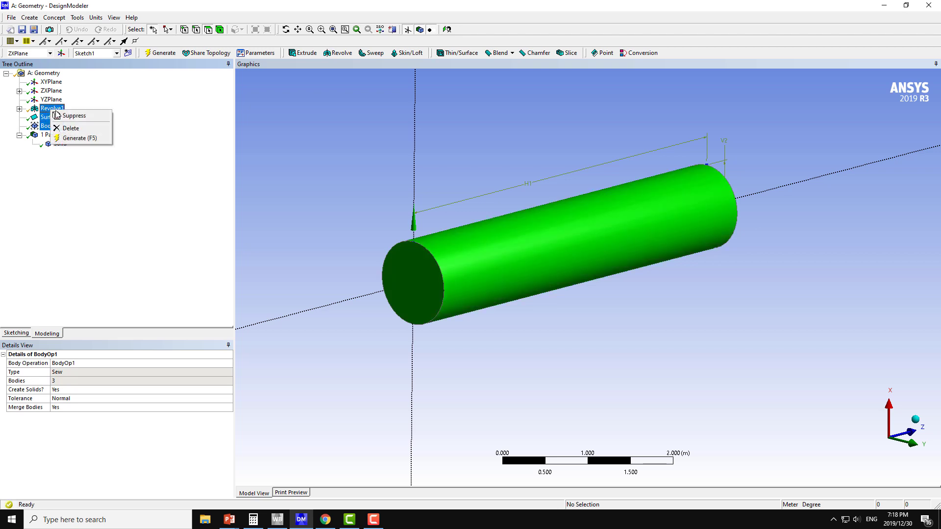
{"action": "left_click", "coordinate": [77, 131]}
{"action": "left_click", "coordinate": [453, 294]}
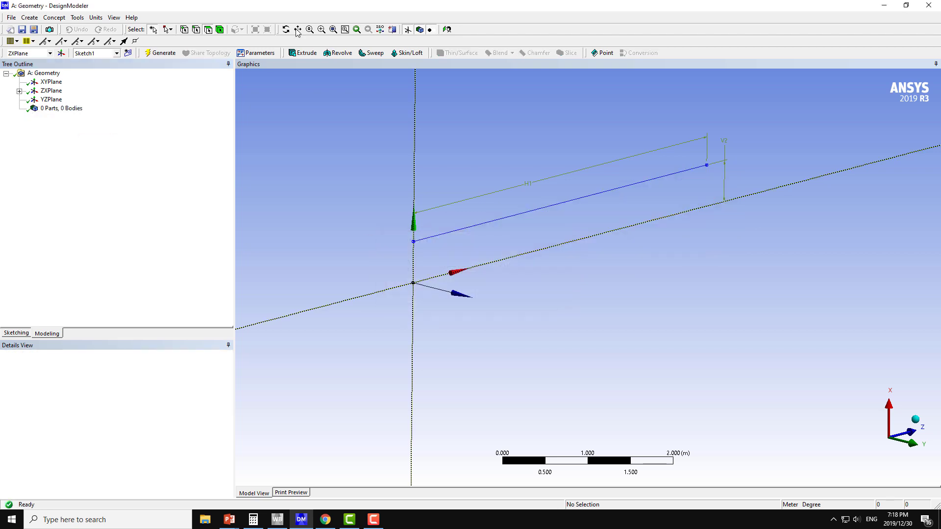
- Draw Sketch1's left and right vertical edges (Ln8, Ln9), then start a Revolve feature
{"action": "left_click", "coordinate": [447, 30]}
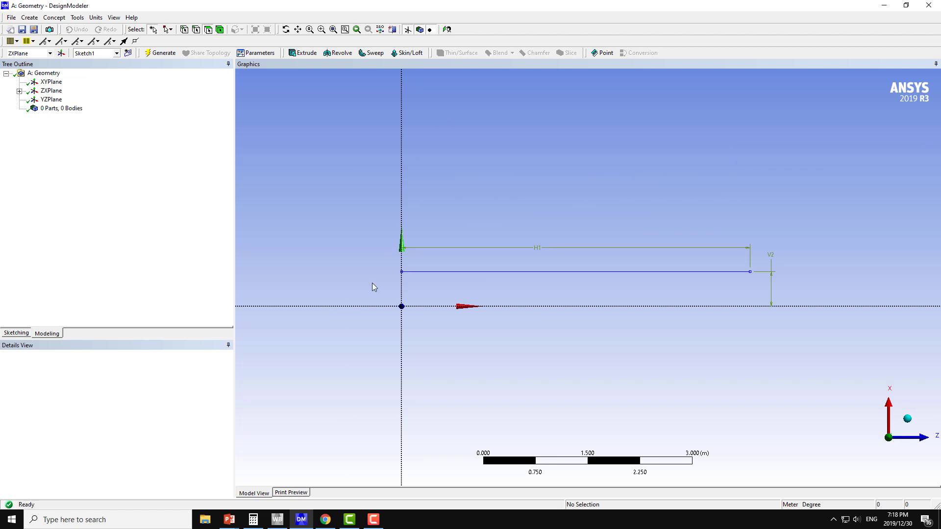
{"action": "left_click", "coordinate": [16, 332]}
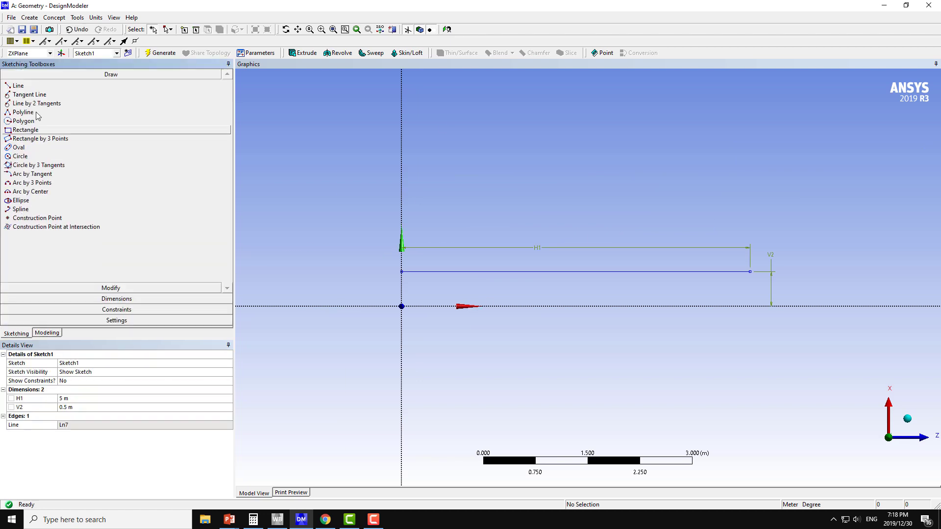
{"action": "left_click", "coordinate": [20, 86]}
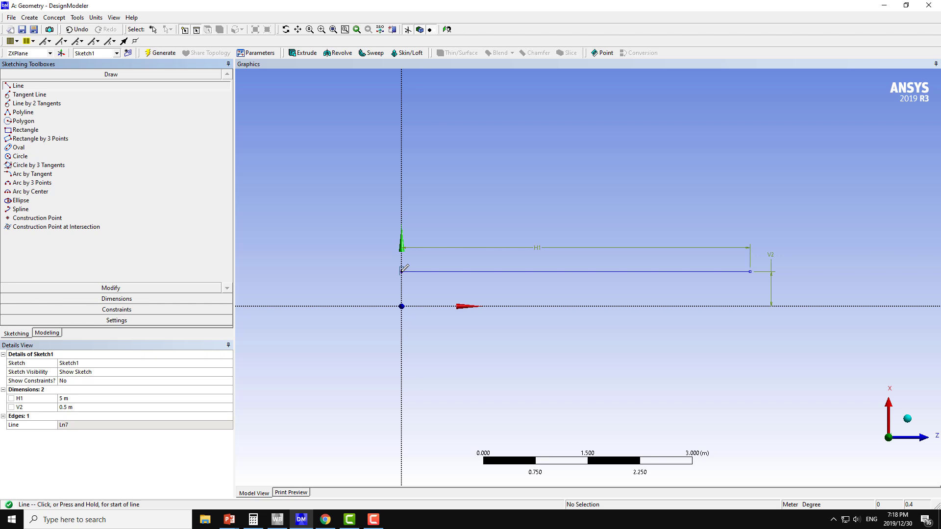
{"action": "left_click", "coordinate": [401, 271]}
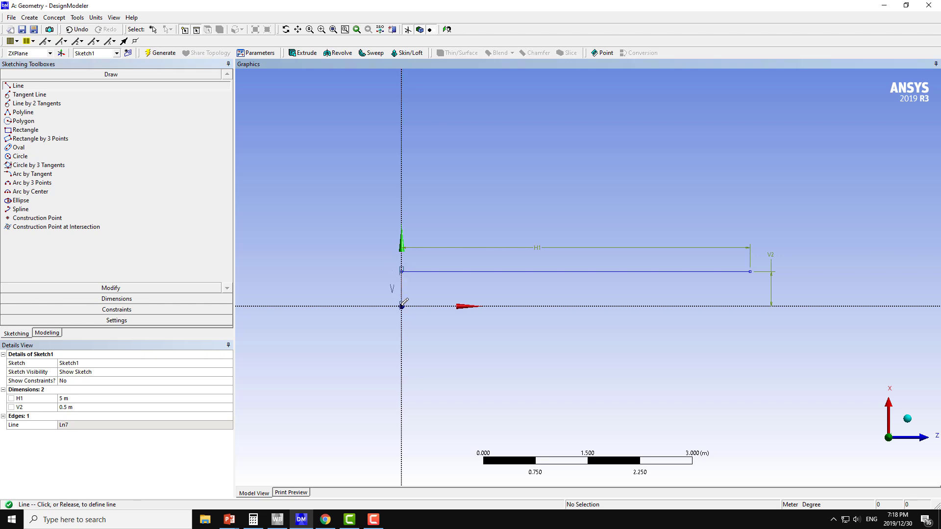
{"action": "left_click", "coordinate": [402, 306]}
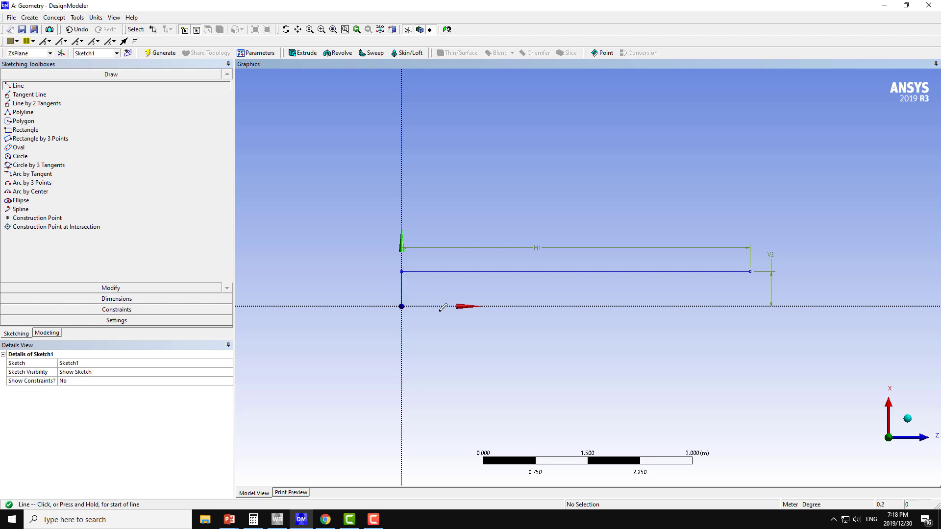
{"action": "left_click", "coordinate": [750, 271]}
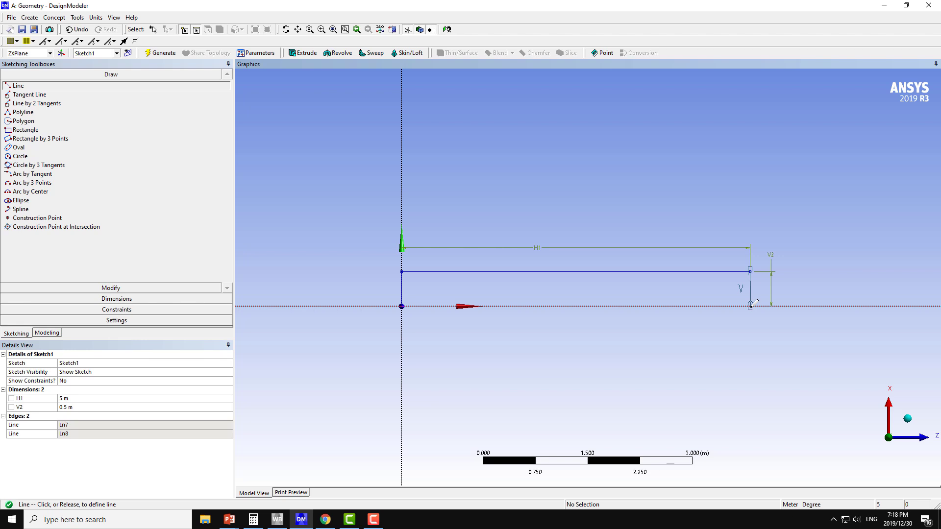
{"action": "left_click", "coordinate": [751, 305]}
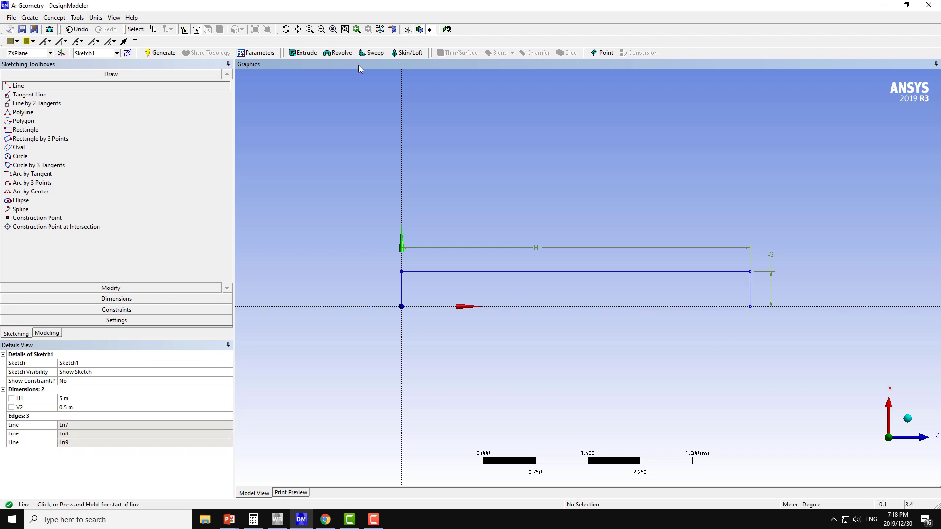
{"action": "left_click", "coordinate": [342, 53]}
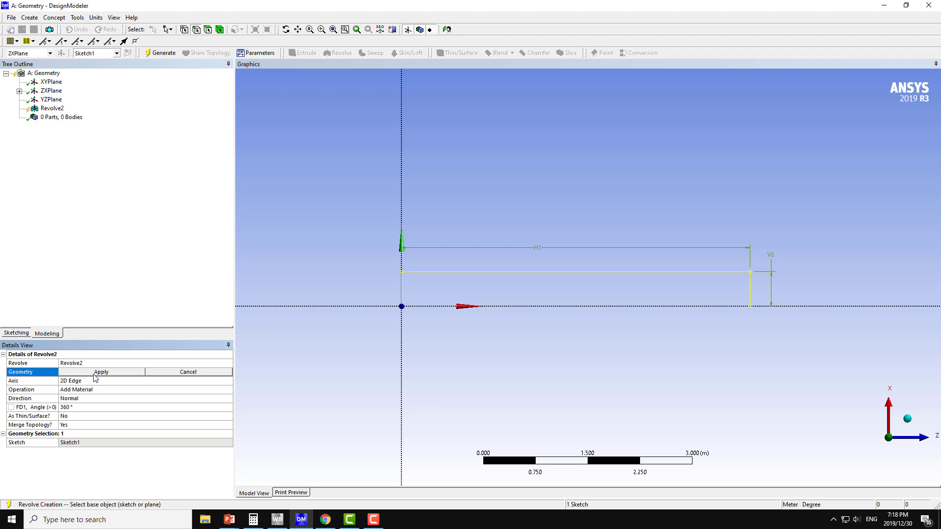
- Set the horizontal axis edge as Revolve2's axis and generate the revolve
{"action": "left_click", "coordinate": [79, 382]}
{"action": "left_click", "coordinate": [437, 306]}
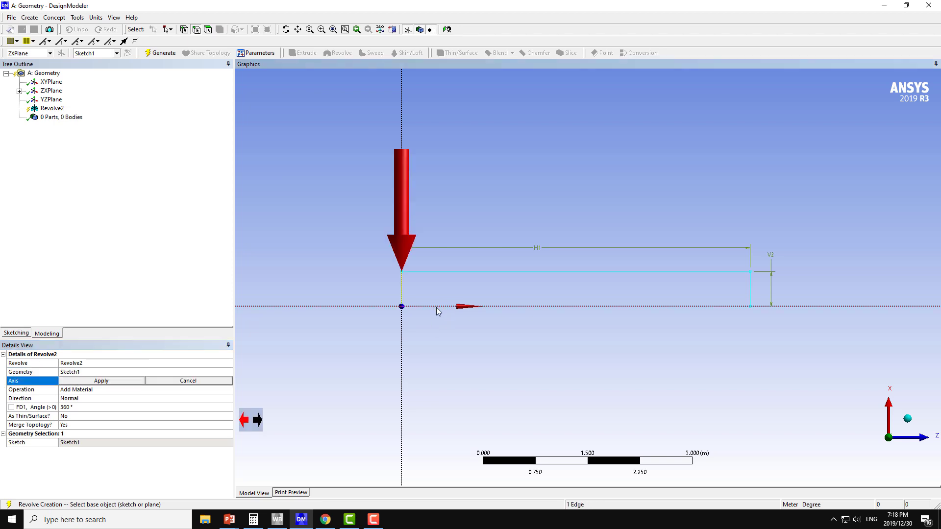
{"action": "left_click", "coordinate": [109, 382]}
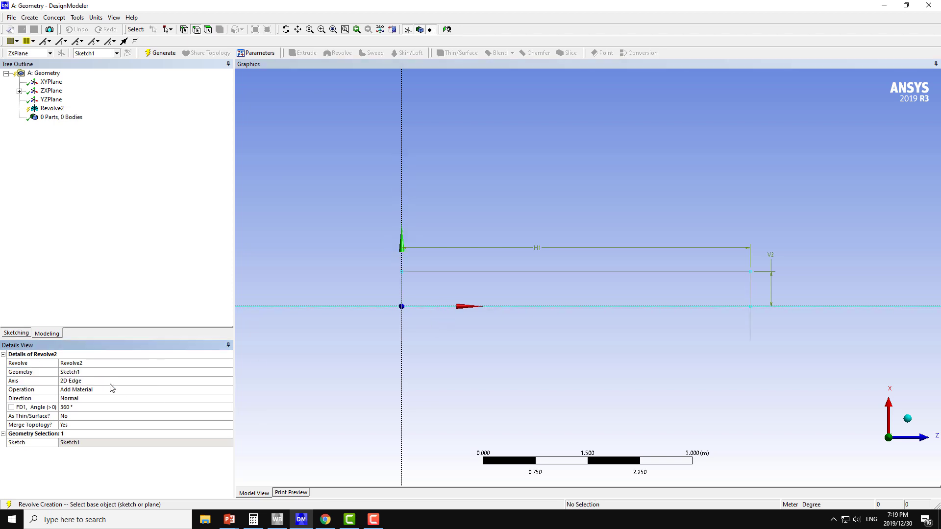
{"action": "left_click", "coordinate": [158, 53]}
- Inspect the resulting 17.279 m² Surface Body with 3 faces in 3D
{"action": "middle_click_drag", "start_coordinate": [304, 180], "coordinate": [368, 184]}
{"action": "mouse_move", "coordinate": [409, 234]}
{"action": "middle_mouse_down"}
{"action": "mouse_move", "coordinate": [279, 246]}
{"action": "mouse_move", "coordinate": [399, 254]}
{"action": "middle_mouse_up"}
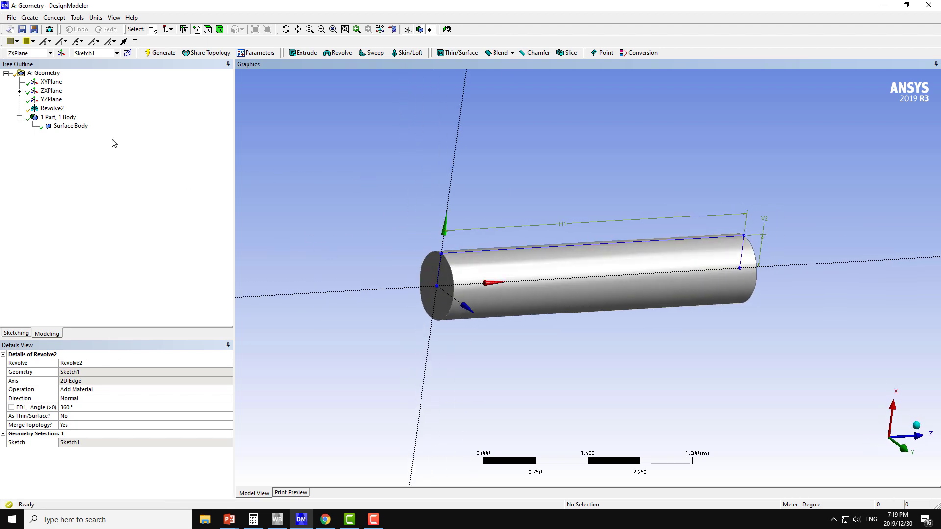
{"action": "left_click", "coordinate": [76, 128]}
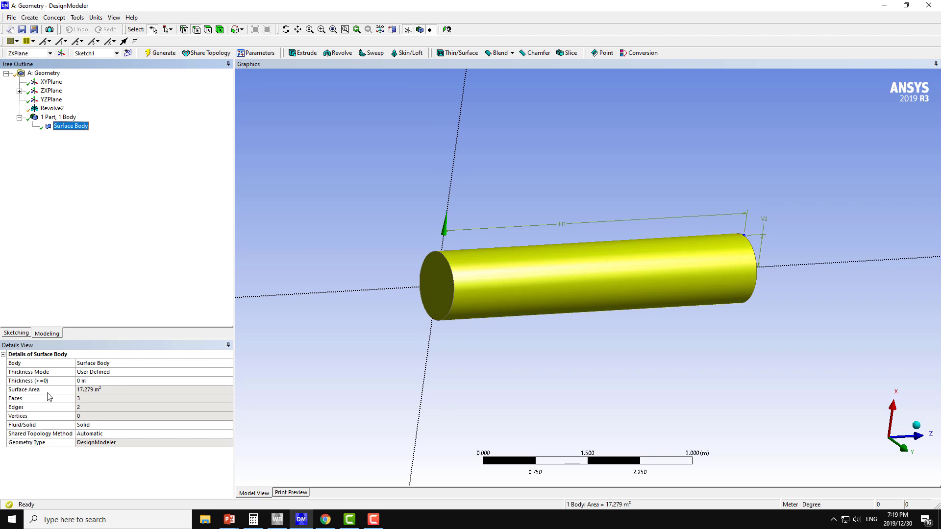
{"action": "middle_click_drag", "start_coordinate": [411, 192], "coordinate": [343, 171]}
- Add a BodyOp2 sew on the cylinder body with Create Solids set to Yes, and generate
{"action": "left_click", "coordinate": [30, 18]}
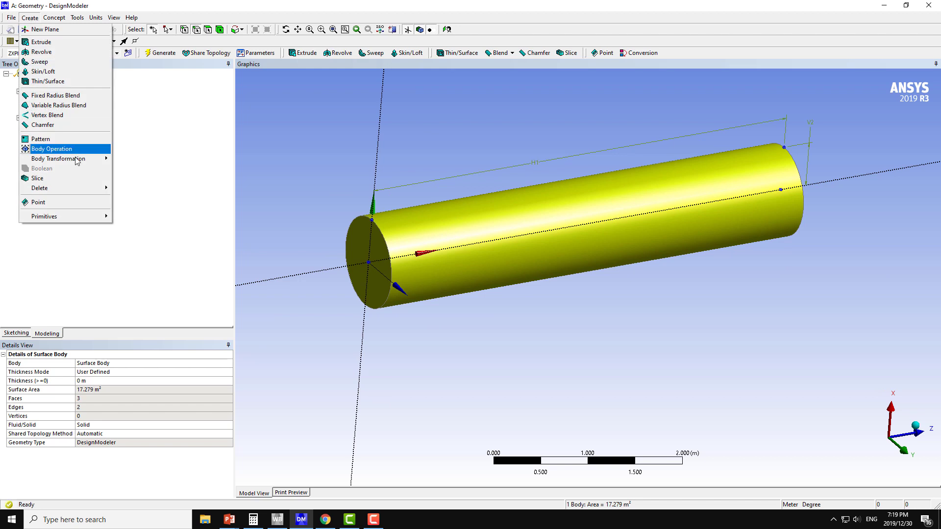
{"action": "left_click", "coordinate": [87, 149]}
{"action": "left_click", "coordinate": [98, 381]}
{"action": "left_click", "coordinate": [425, 265]}
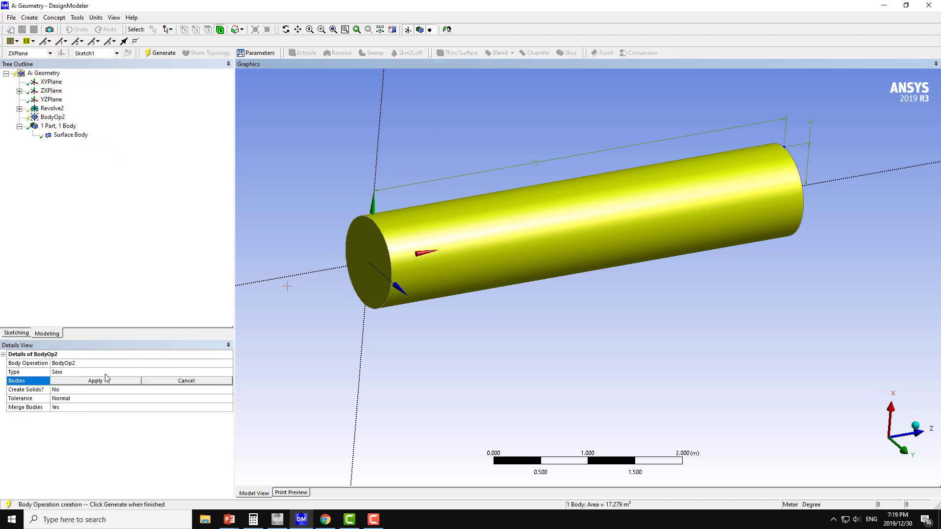
{"action": "left_click", "coordinate": [93, 381]}
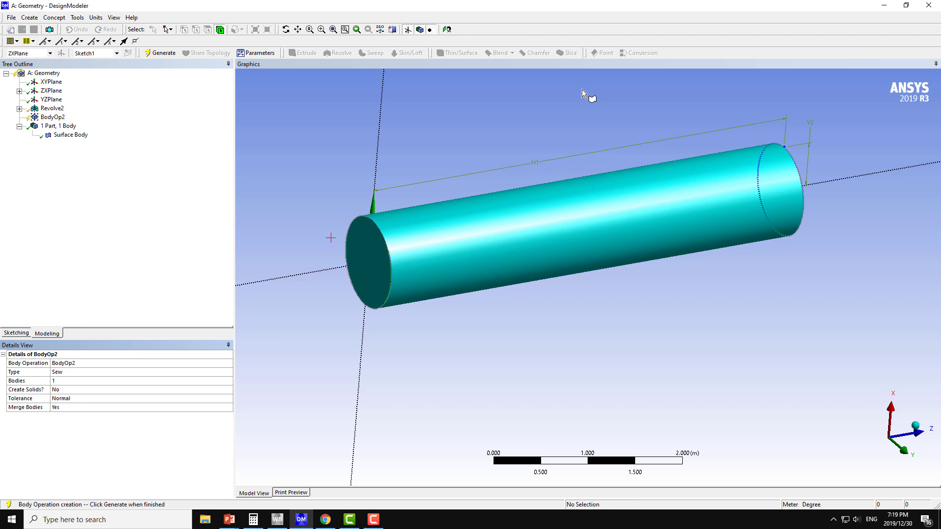
{"action": "left_click", "coordinate": [76, 390]}
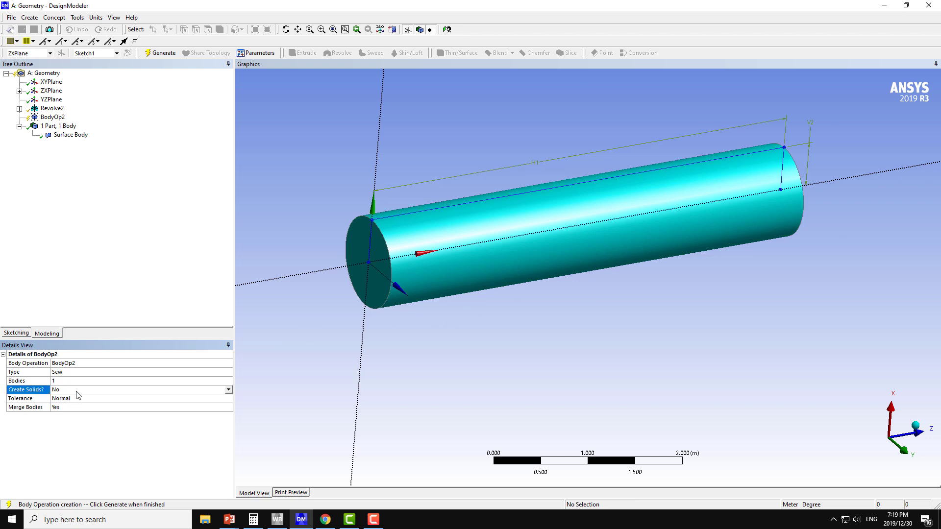
{"action": "left_click", "coordinate": [212, 390]}
{"action": "left_click", "coordinate": [71, 399]}
{"action": "left_click", "coordinate": [158, 53]}
- Select the BodyOp2 and Revolve2 features in the tree
{"action": "left_click", "coordinate": [52, 116]}
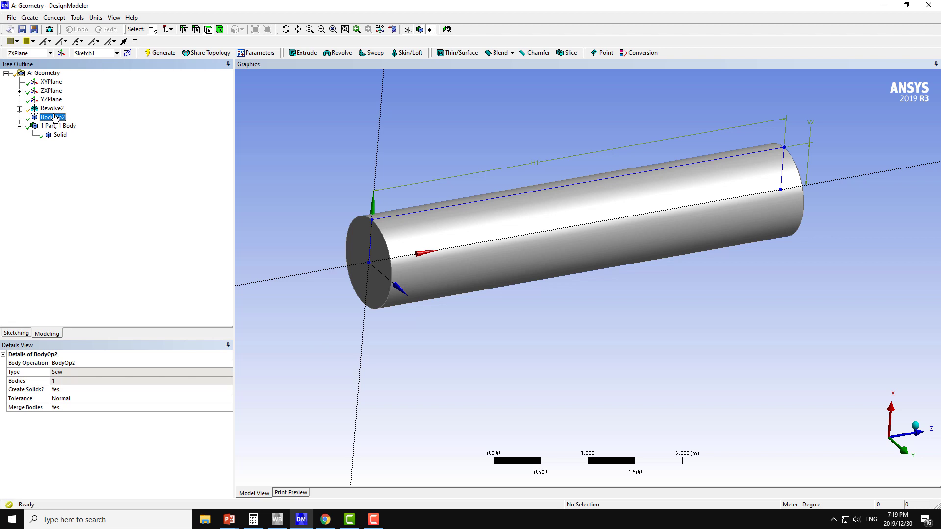
{"action": "right_click", "coordinate": [53, 109]}
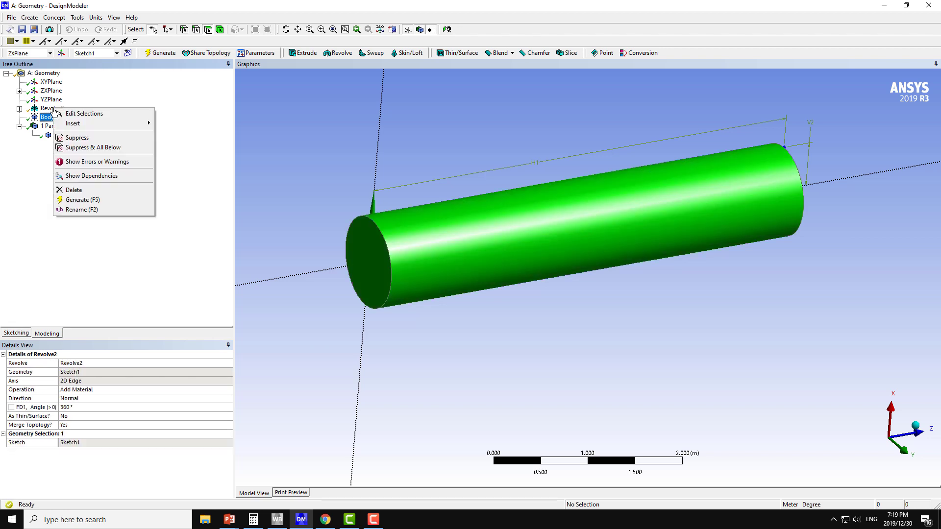
{"action": "key", "text": "Escape"}
- Delete the Revolve2 and BodyOp2 features, leaving 0 bodies
{"action": "left_click", "coordinate": [54, 118], "text": "ctrl"}
{"action": "right_click", "coordinate": [55, 121]}
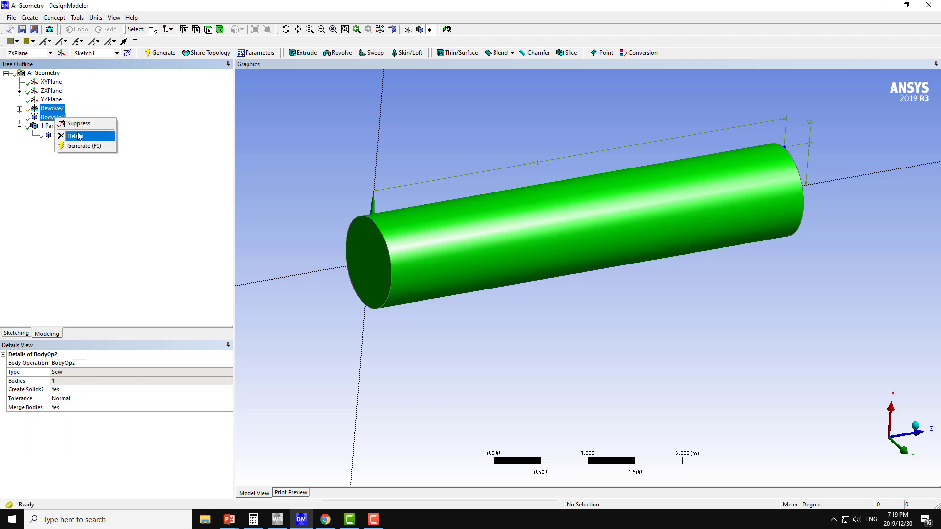
{"action": "left_click", "coordinate": [74, 136]}
{"action": "left_click", "coordinate": [458, 294]}
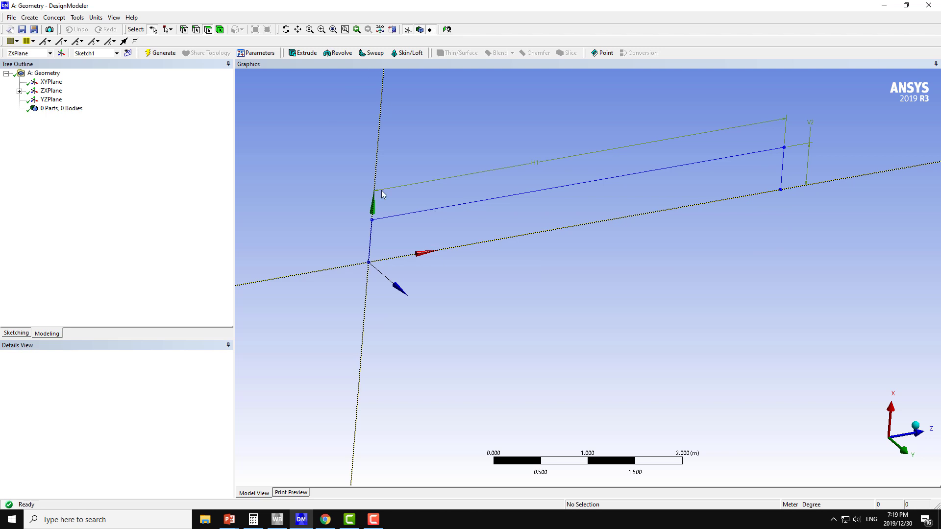
- Draw Ln10 in Sketch1 from the origin to the bottom-right corner, closing the rectangle
{"action": "left_click", "coordinate": [447, 29]}
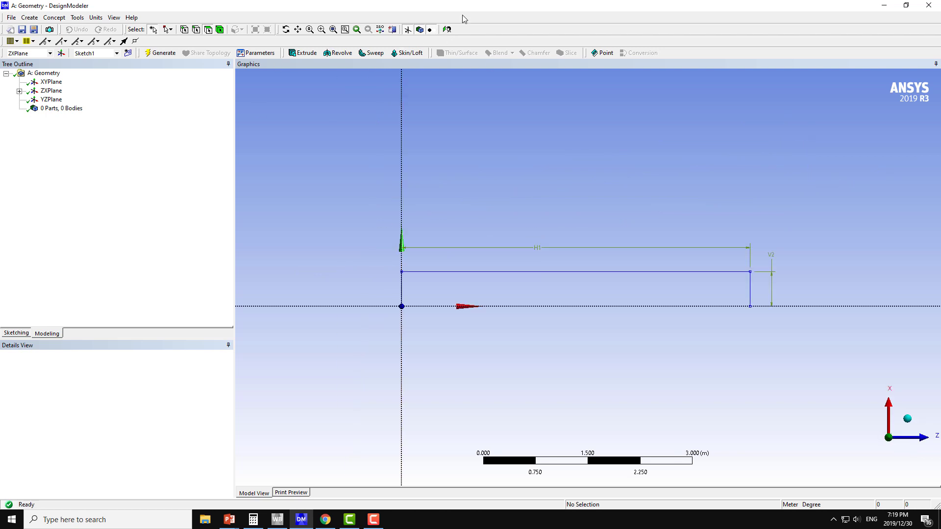
{"action": "left_click", "coordinate": [16, 333]}
{"action": "left_click", "coordinate": [18, 85]}
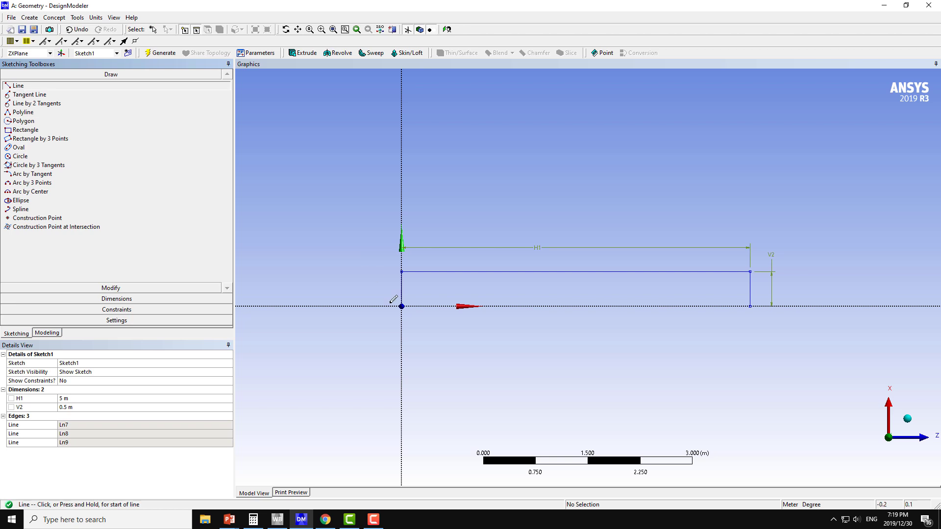
{"action": "left_click", "coordinate": [402, 304]}
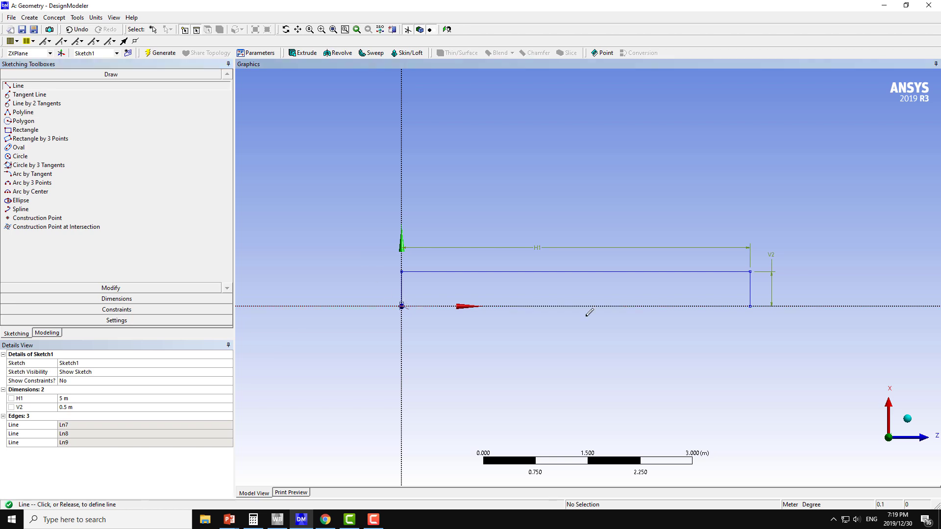
{"action": "left_click", "coordinate": [750, 305]}
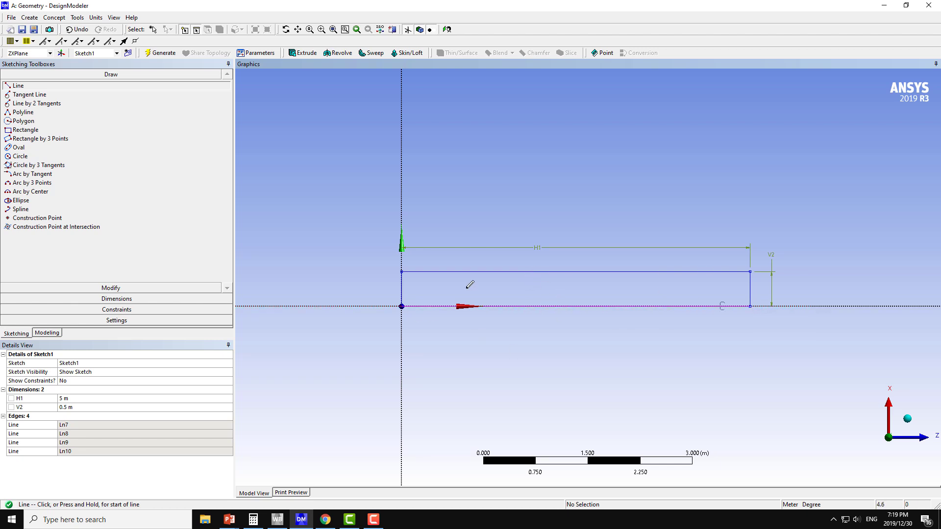
- Revolve Sketch1 about its bottom axis edge as Revolve3 and generate it
{"action": "left_click", "coordinate": [338, 53]}
{"action": "left_click", "coordinate": [101, 372]}
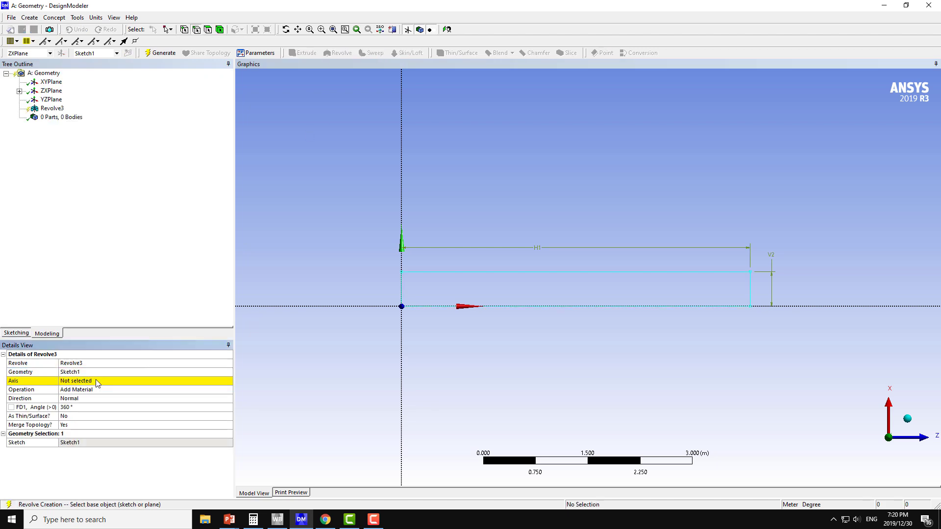
{"action": "left_click", "coordinate": [438, 306]}
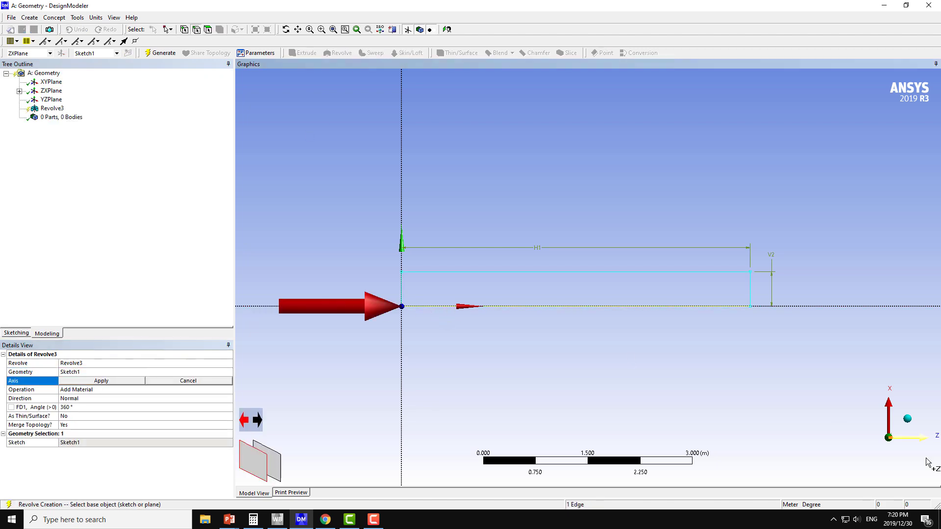
{"action": "left_click", "coordinate": [101, 380]}
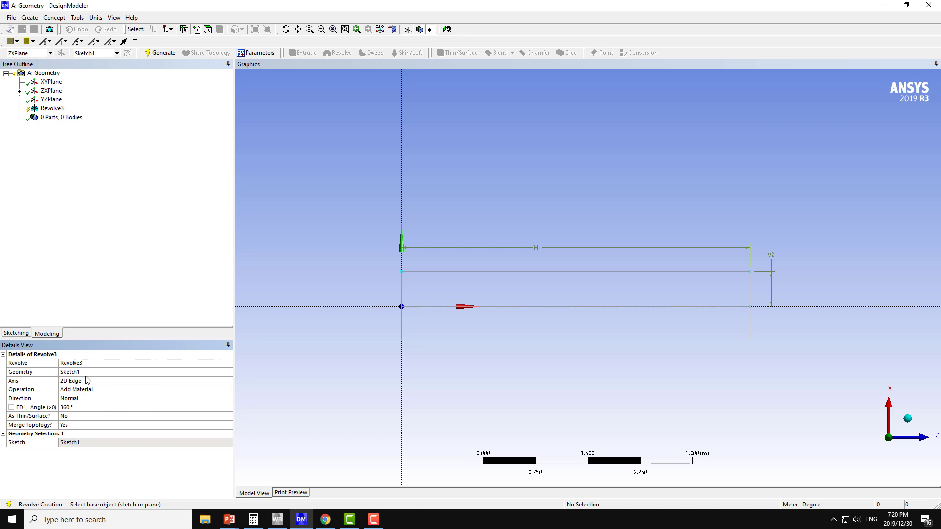
{"action": "left_click", "coordinate": [158, 55]}
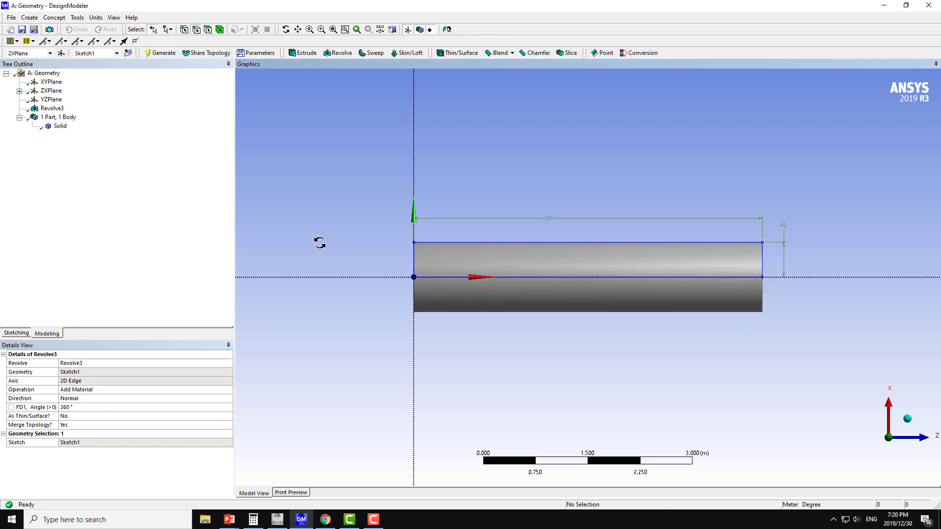
- Check the solid cylinder body's 3.927 m³ volume while viewing it in 3D
{"action": "middle_click_drag", "start_coordinate": [319, 243], "coordinate": [490, 261]}
{"action": "left_click", "coordinate": [59, 127]}
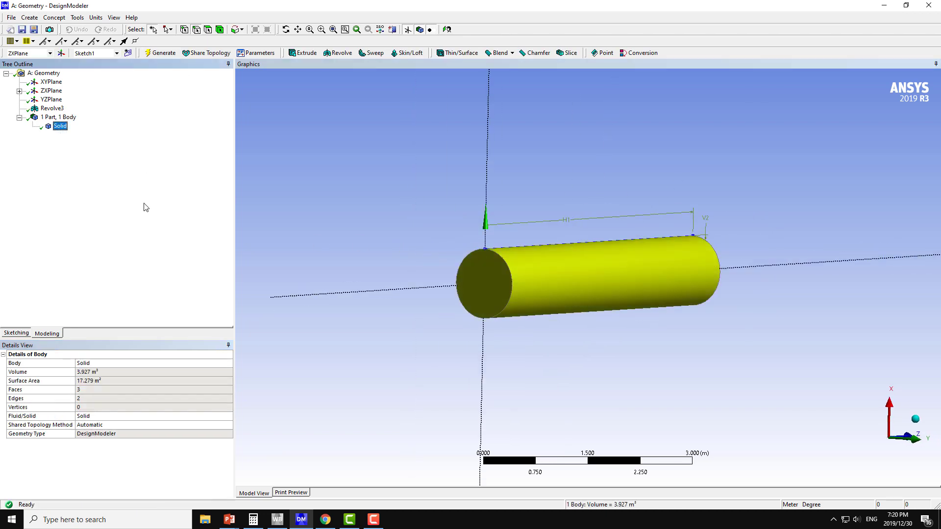
{"action": "mouse_move", "coordinate": [443, 293]}
{"action": "middle_mouse_down"}
{"action": "mouse_move", "coordinate": [274, 278]}
{"action": "mouse_move", "coordinate": [428, 289]}
{"action": "middle_mouse_up"}
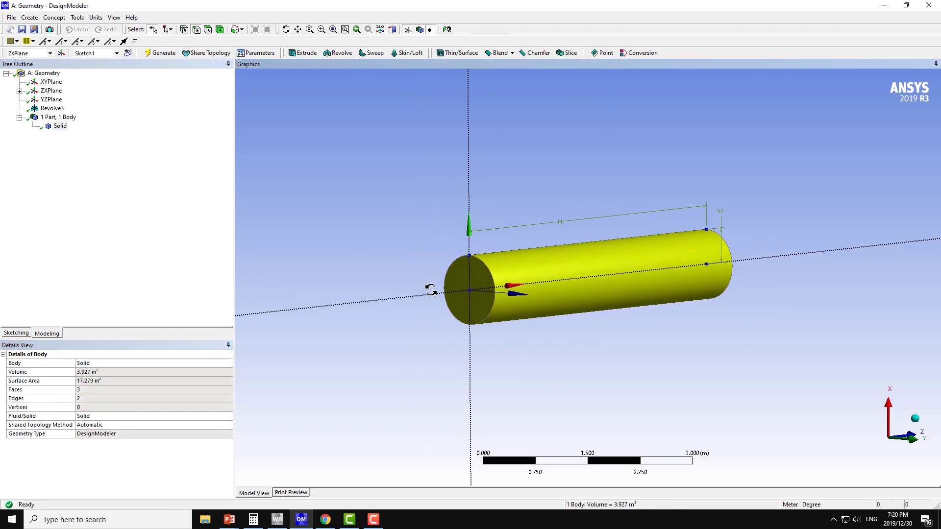